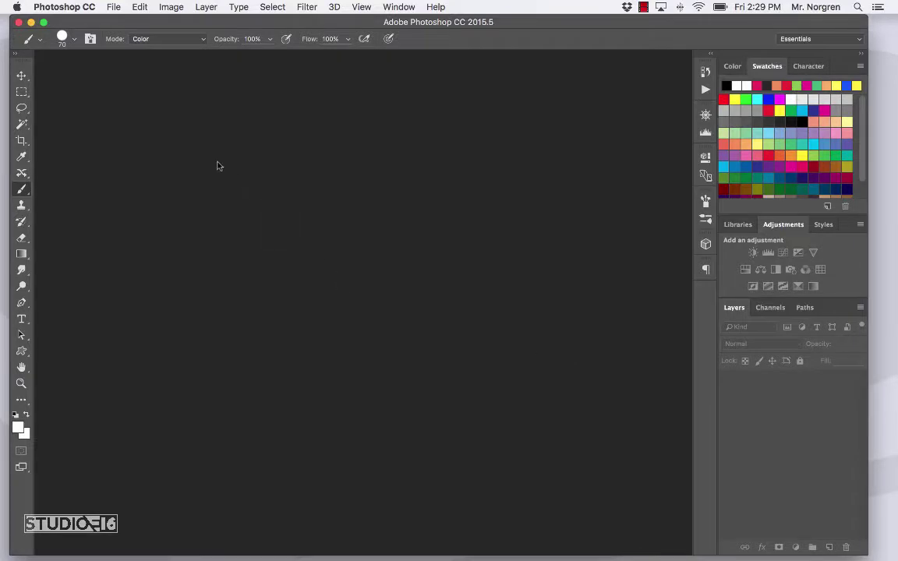
Open SCbuilding.jpg and SCpalms.jpg together from the Video Lesson Images folder
left_click(112, 7)
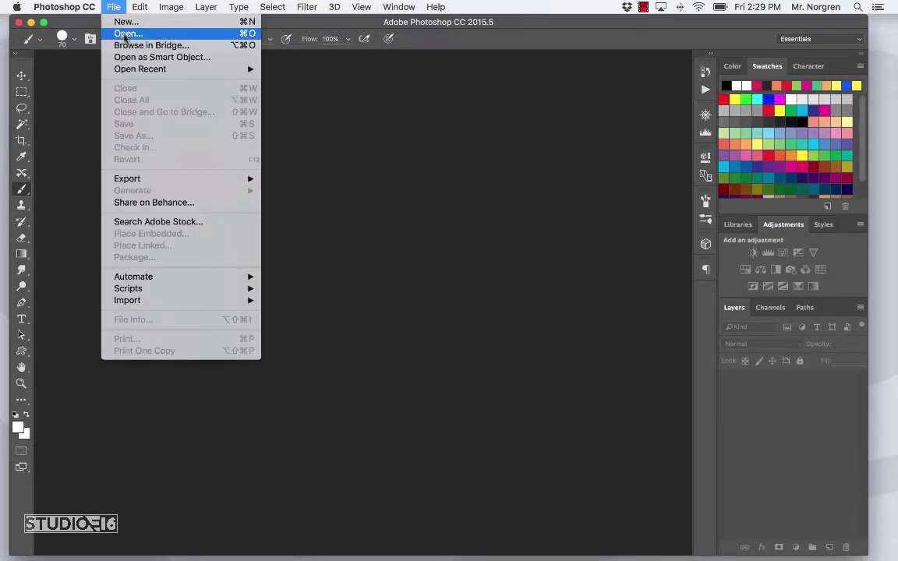
left_click(125, 35)
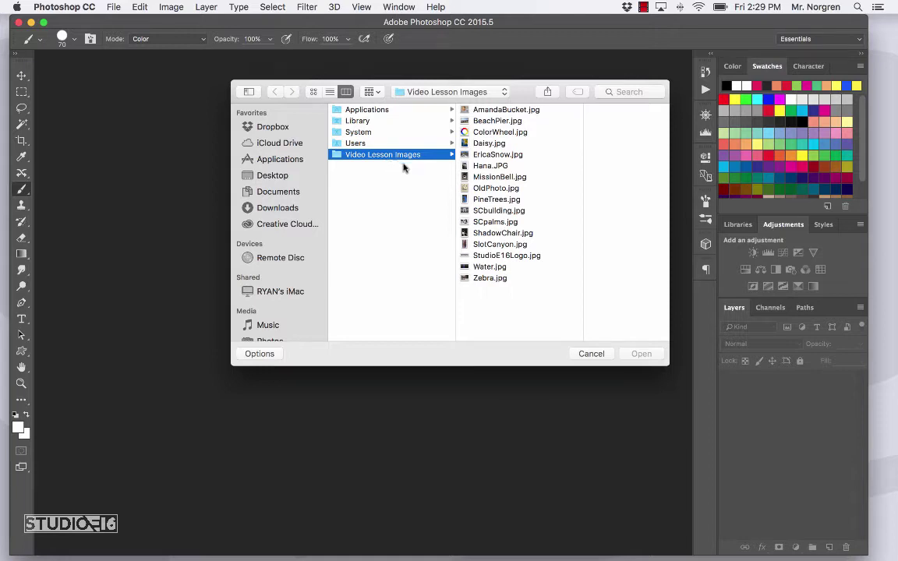
left_click(498, 211)
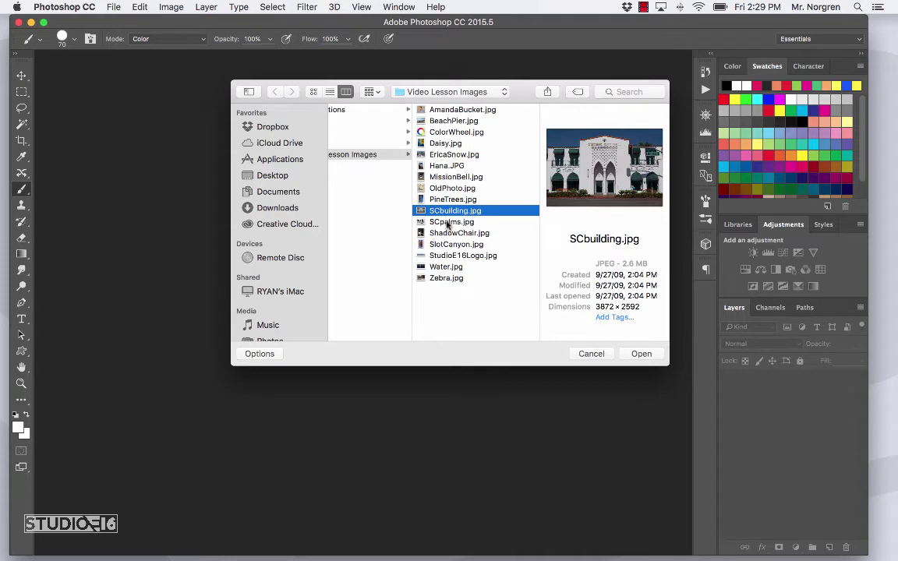
left_click(450, 222, "shift")
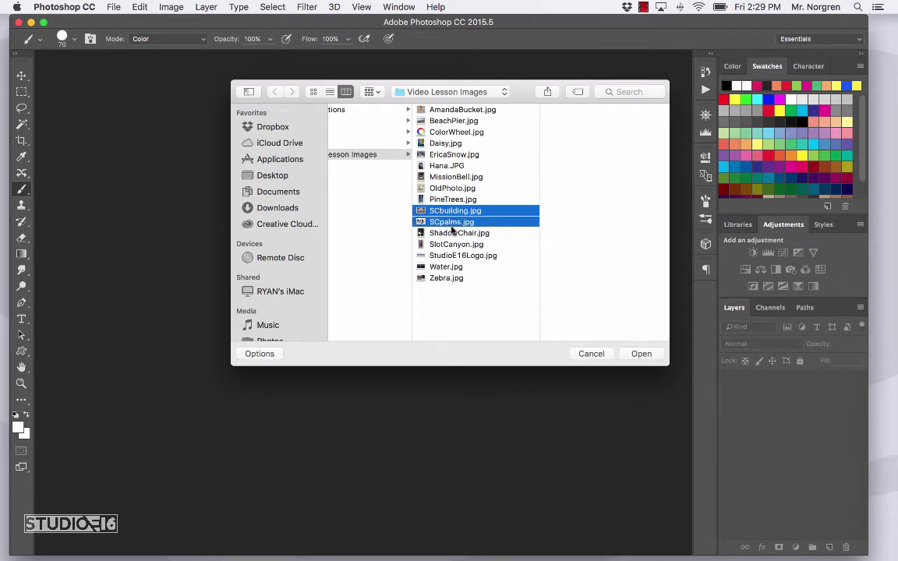
left_click(639, 354)
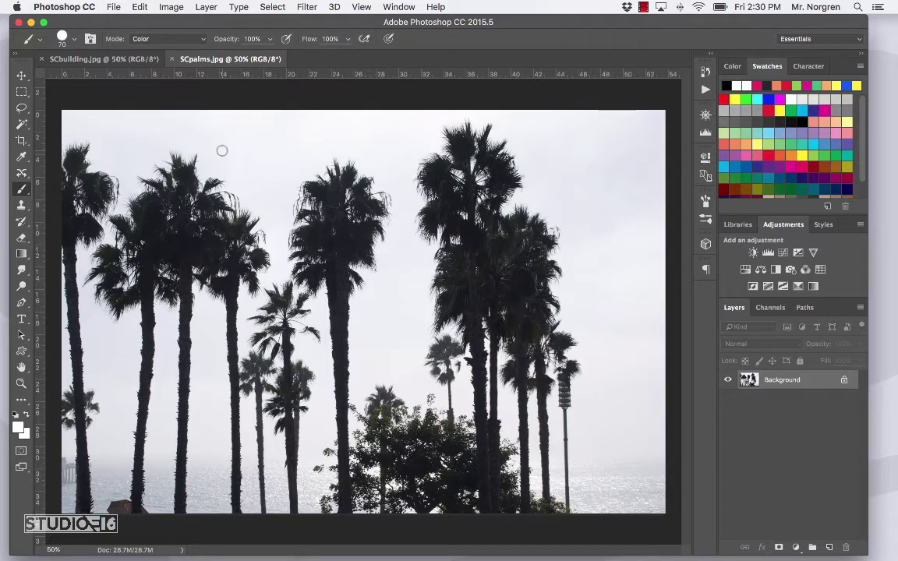
Duplicate the SCpalms.jpg image as SCpalms copy and close the original
left_click(171, 7)
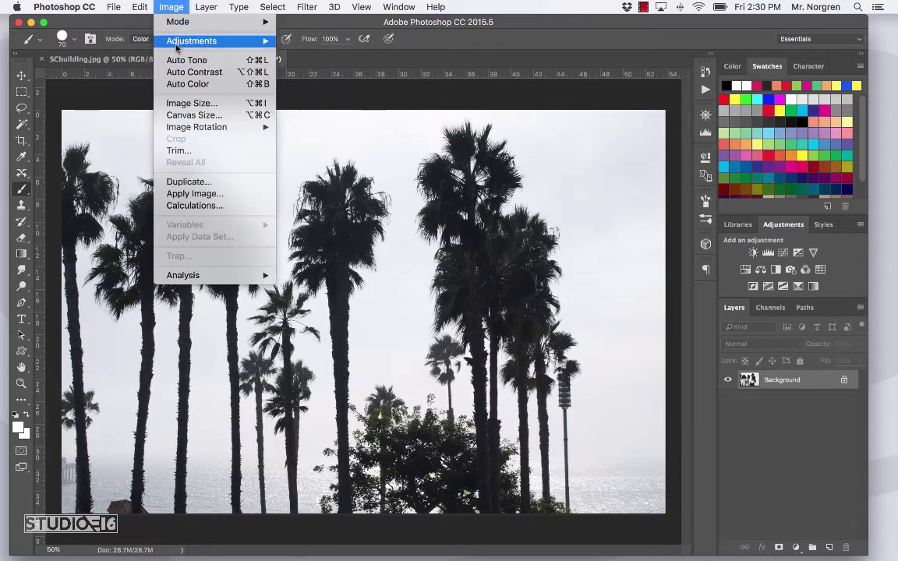
left_click(195, 182)
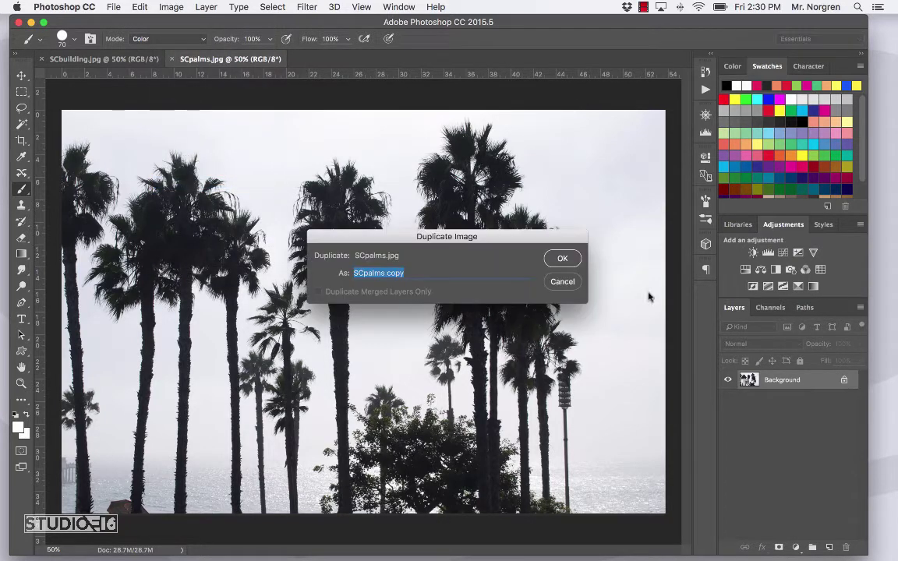
left_click(563, 259)
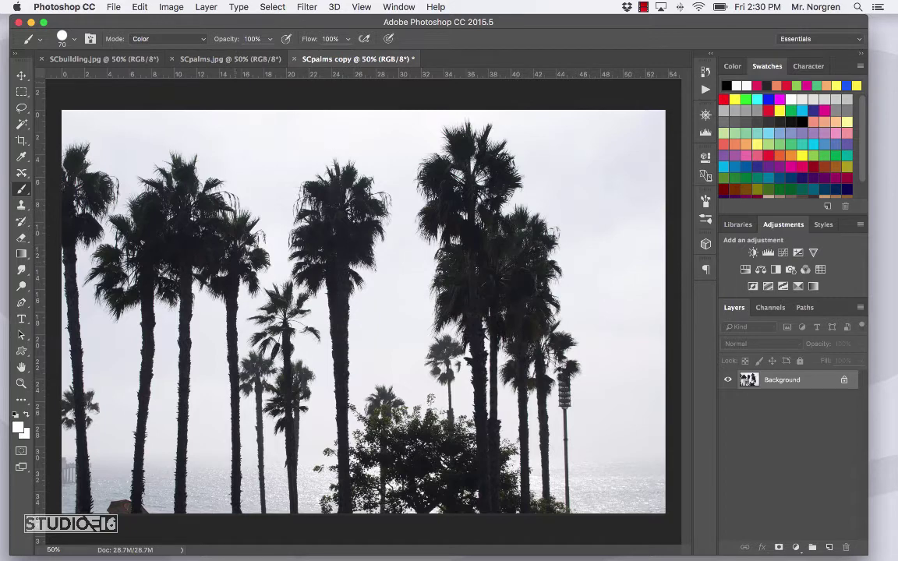
left_click(172, 60)
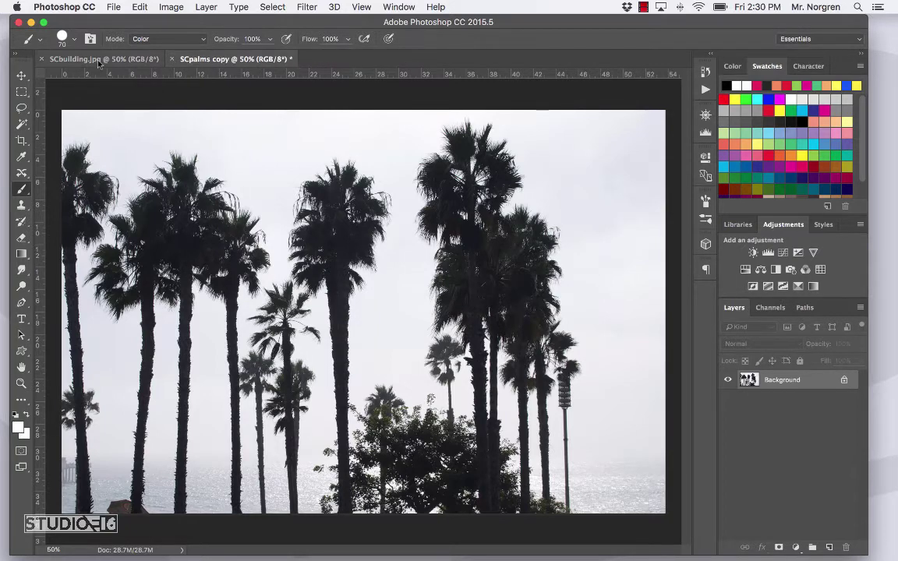
Duplicate the SCbuilding.jpg image as SCbuilding copy and close the original
left_click(123, 57)
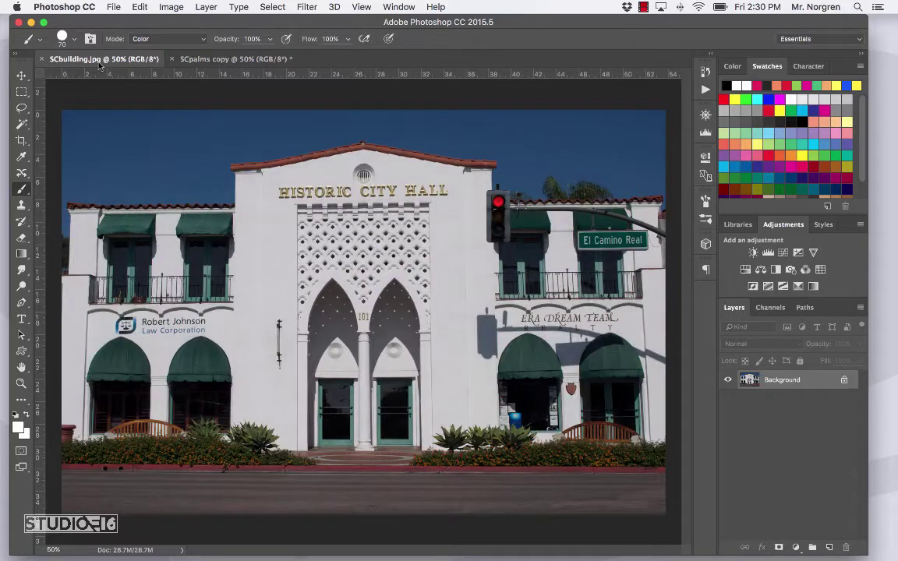
left_click(170, 7)
left_click(194, 183)
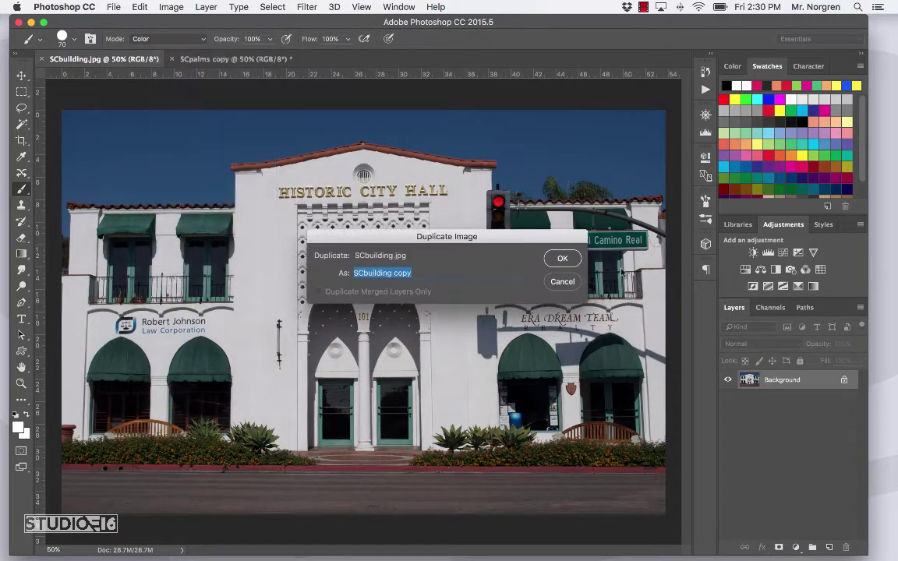
left_click(563, 259)
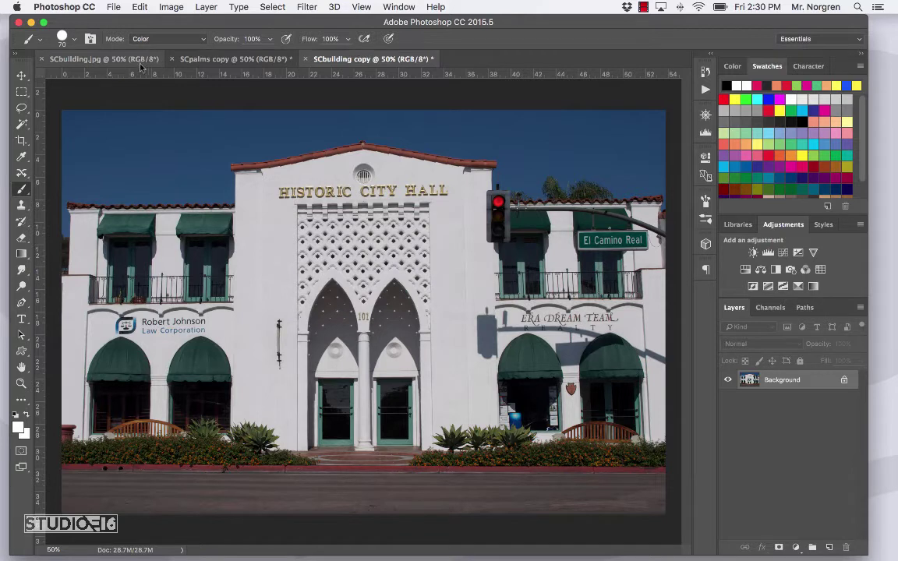
left_click(41, 59)
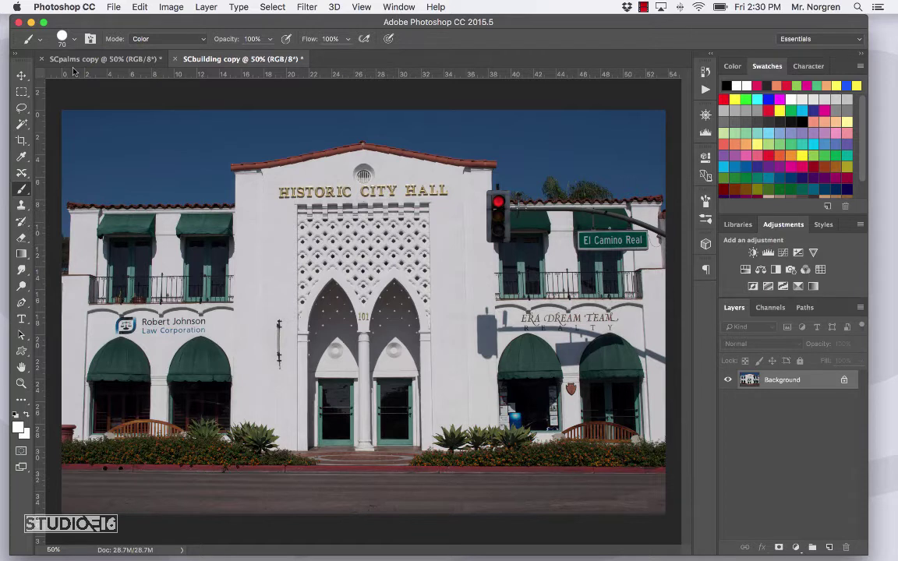
Crop SCpalms copy from its right side to a portrait format, keeping roughly the left half of the palms
key("c")
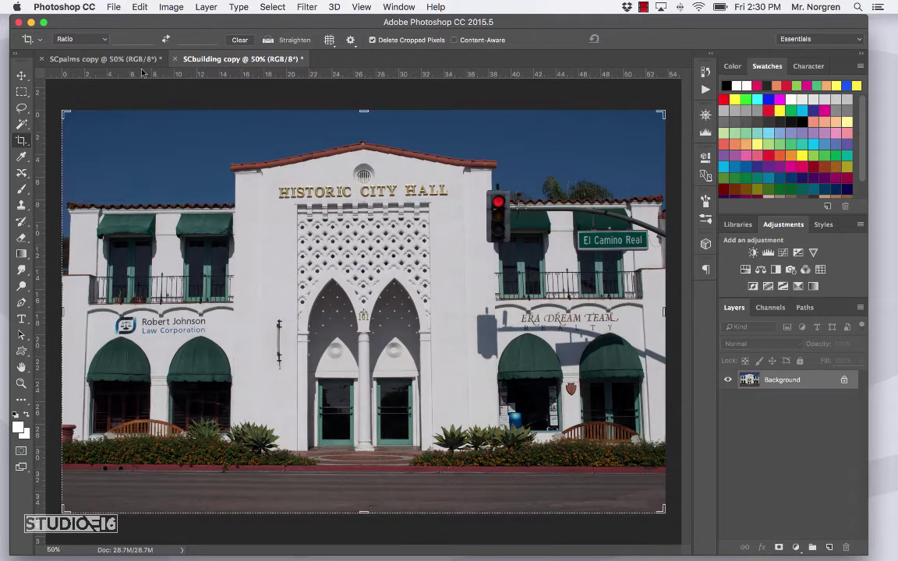
left_click(116, 60)
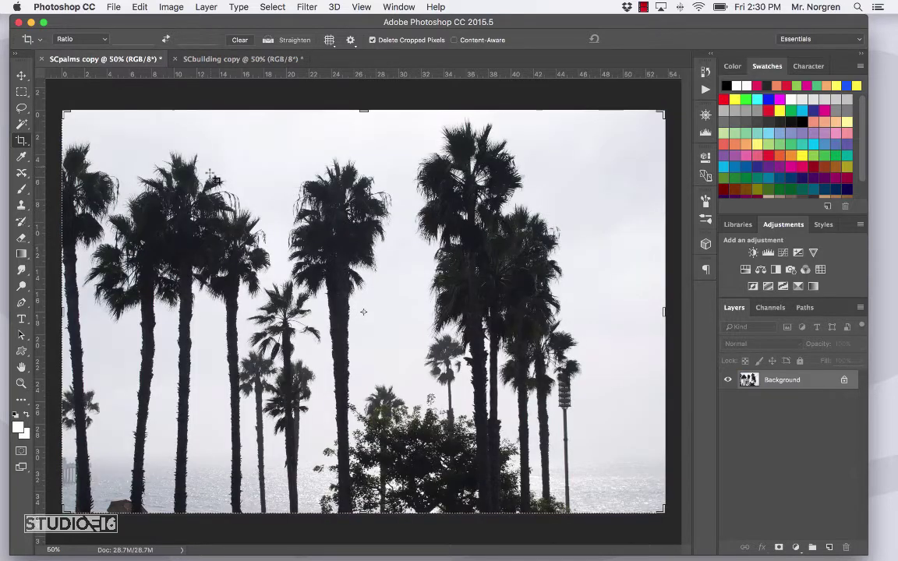
left_click_drag(662, 312, 524, 324)
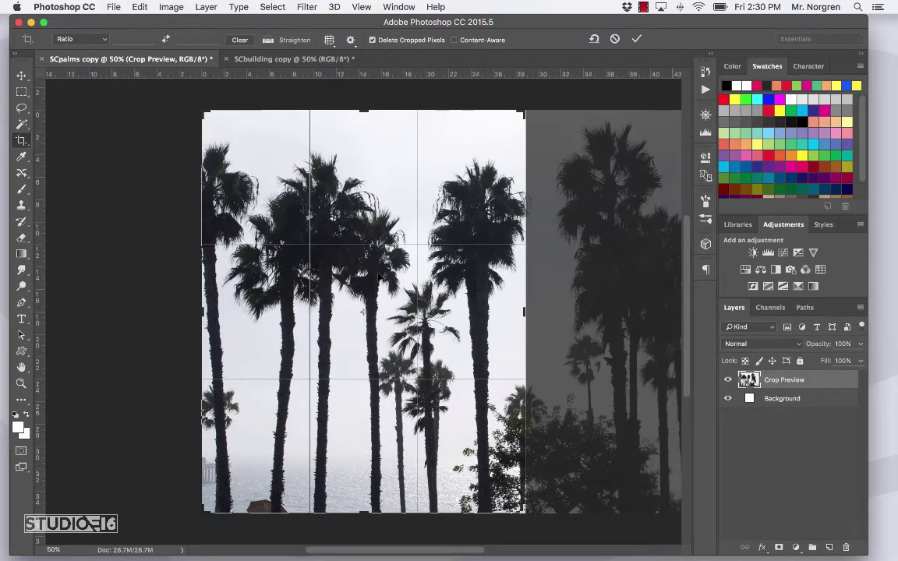
key("Return")
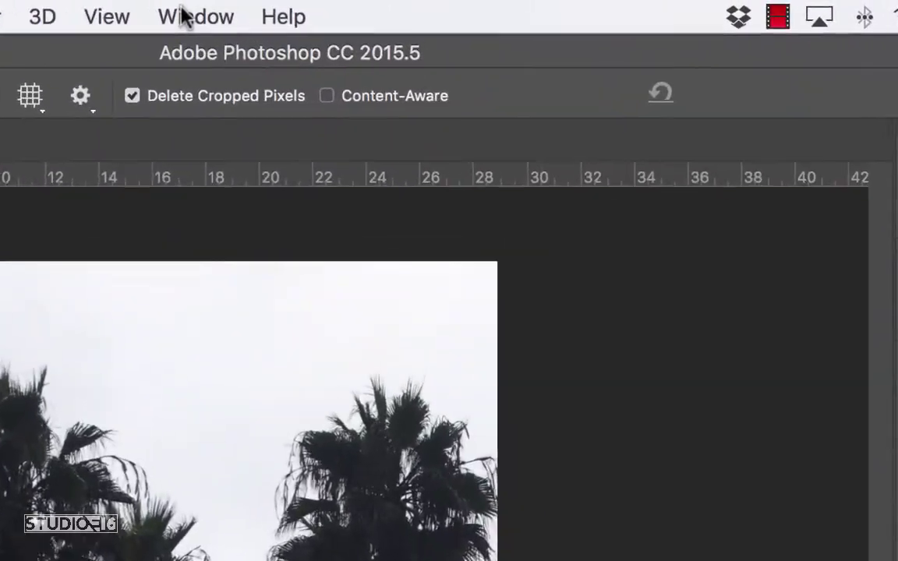
Arrange the two open documents side by side in the 2-up Vertical layout
left_click(183, 16)
mouse_move(176, 53)
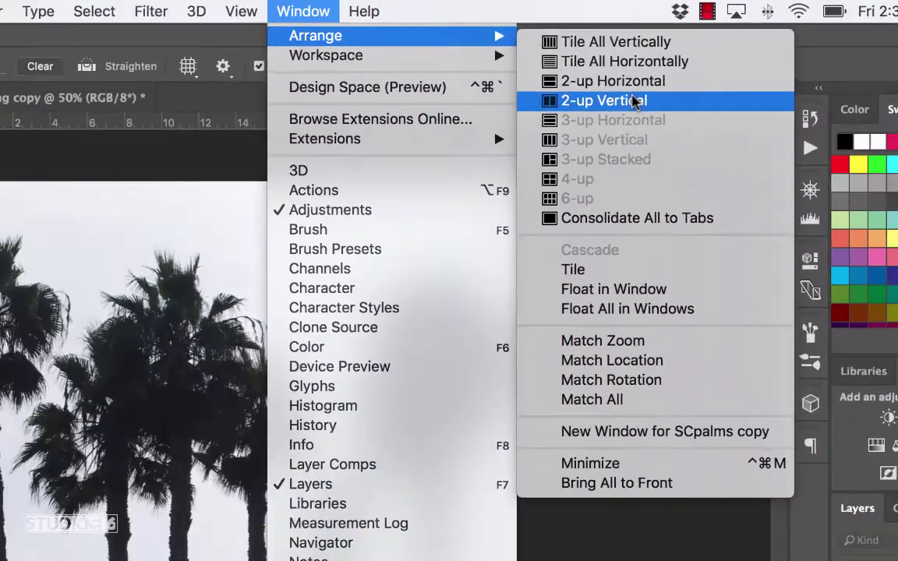
left_click(616, 100)
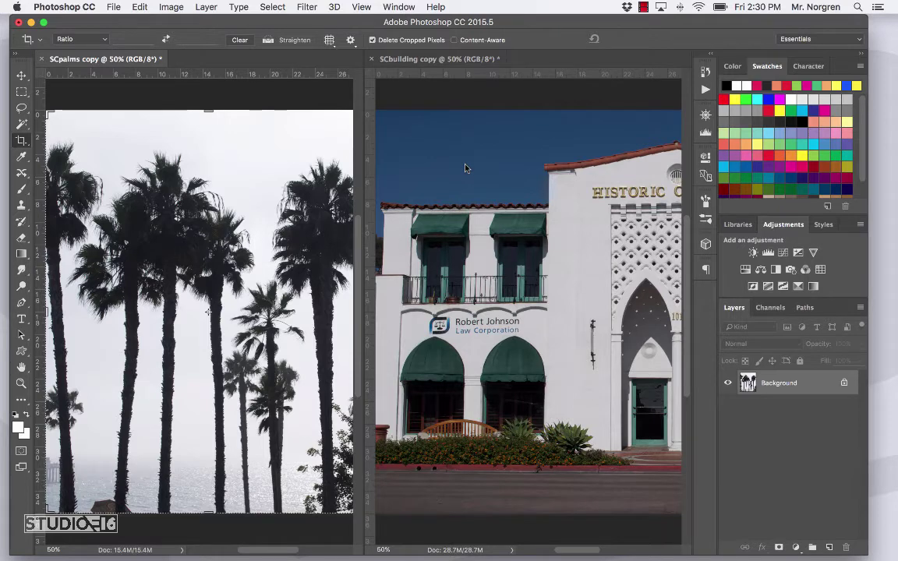
Copy the building image into the SCpalms copy document as a new layer with the Move tool
key("v")
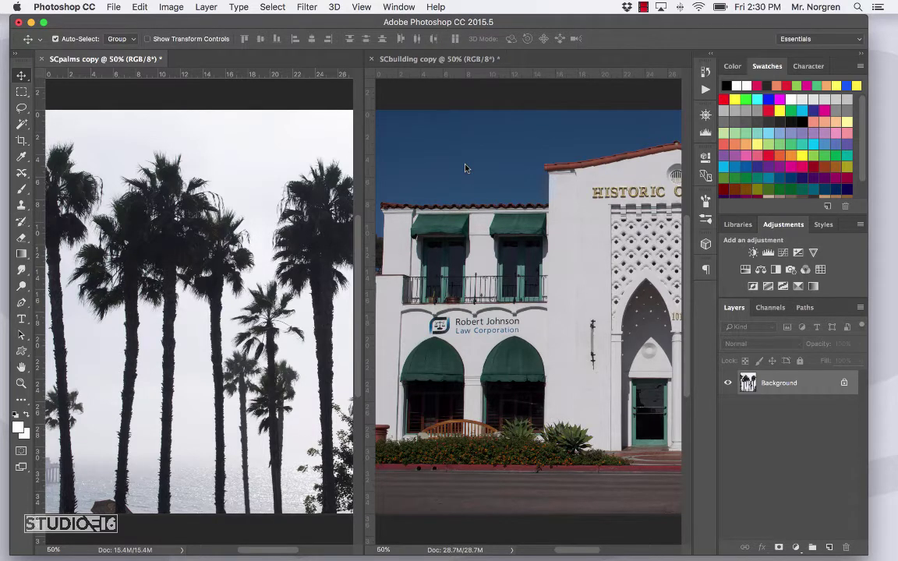
left_click(557, 246)
left_click_drag(557, 246, 248, 278)
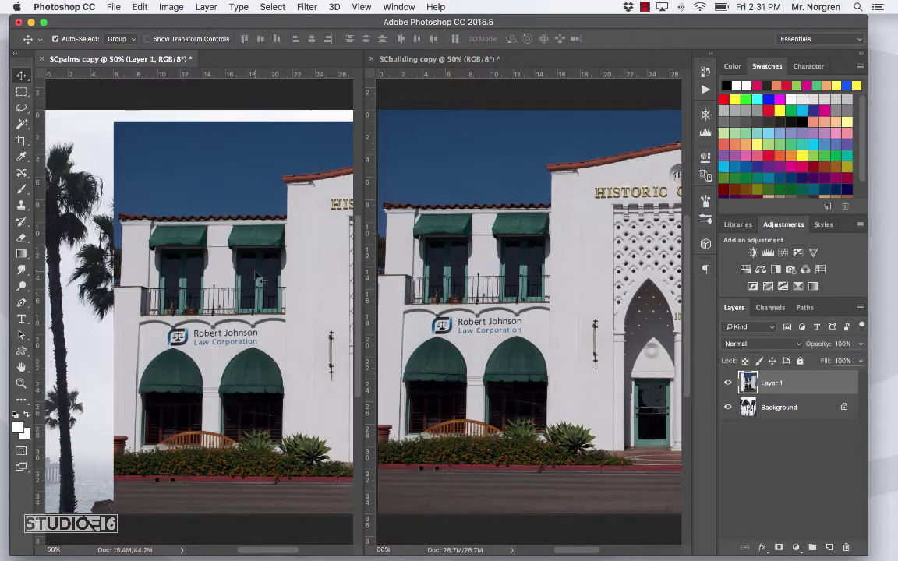
Close SCbuilding copy without saving and shift the building layer left and down to span the canvas width
left_click(378, 64)
left_click(373, 62)
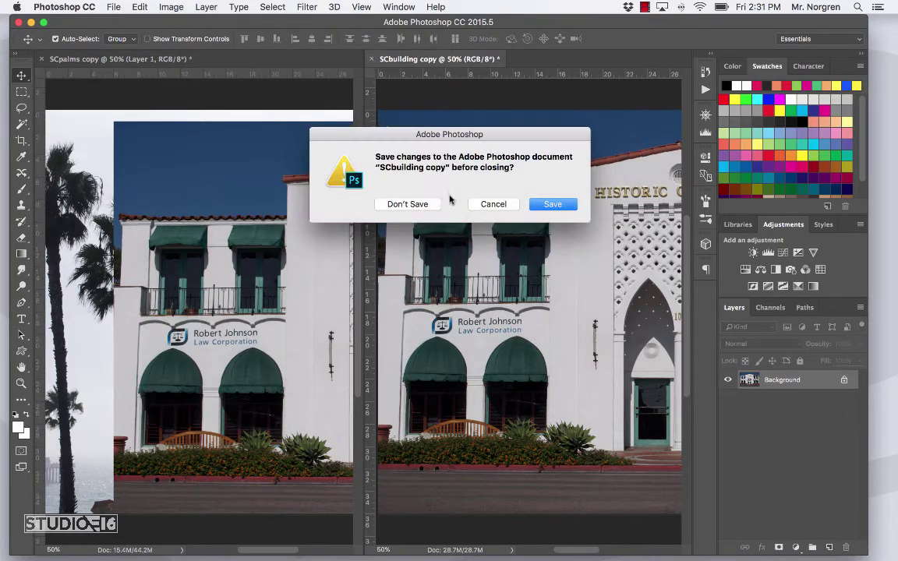
left_click(410, 203)
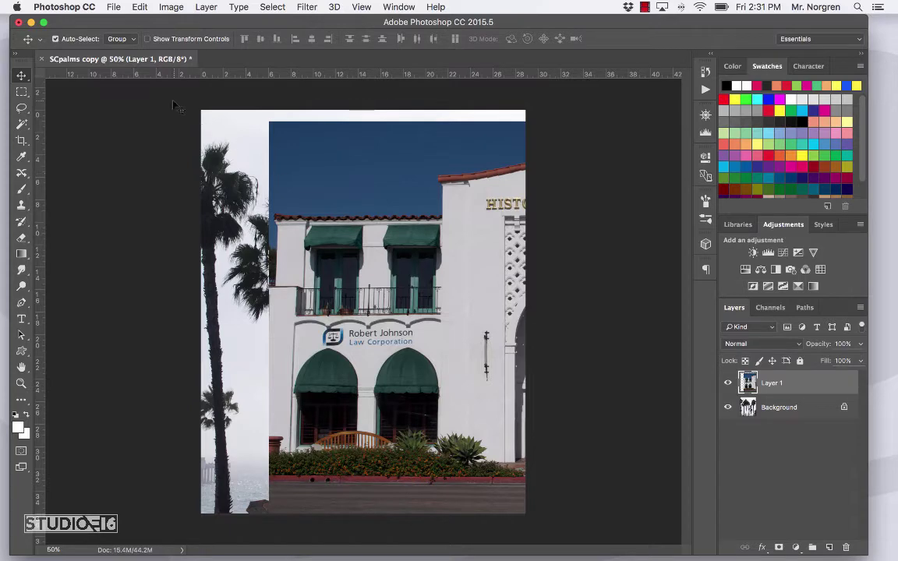
left_click_drag(434, 250, 330, 289)
Save the document in Photoshop format in the video lessons folder under Documents, named with the surname followed by VL10
key("super")
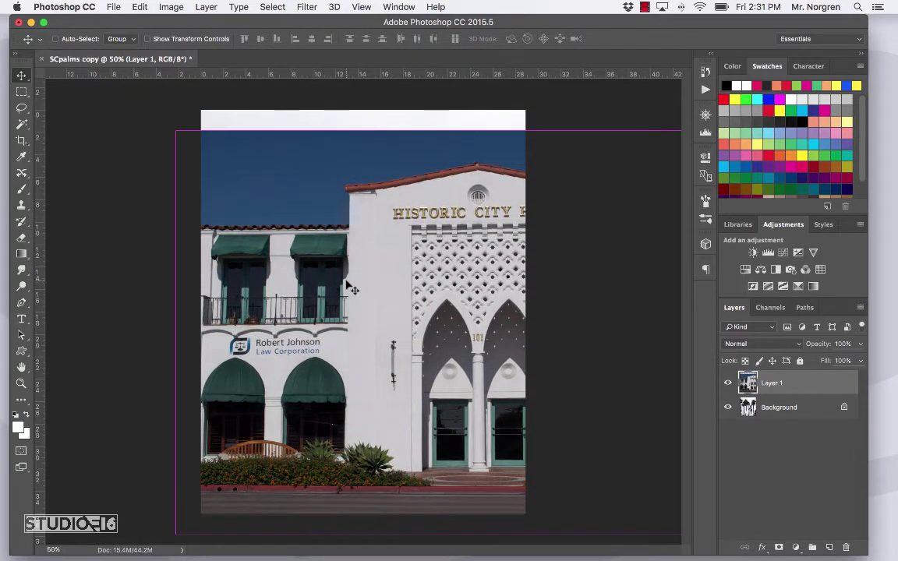
key("super+s")
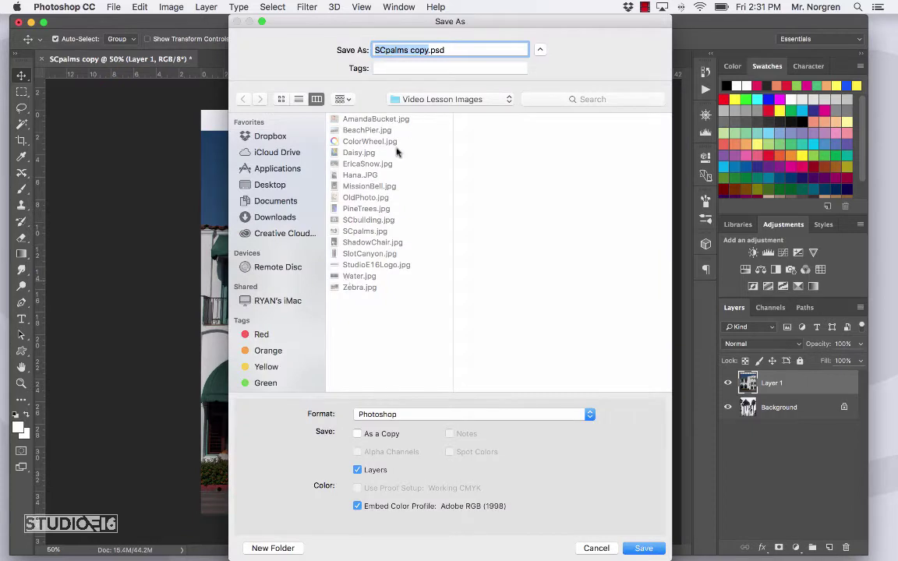
left_click(280, 202)
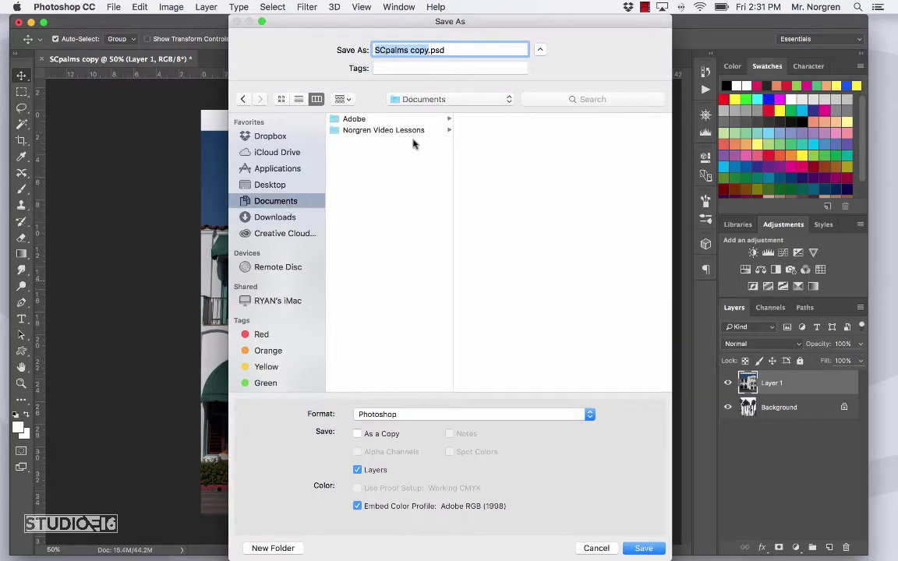
left_click(384, 129)
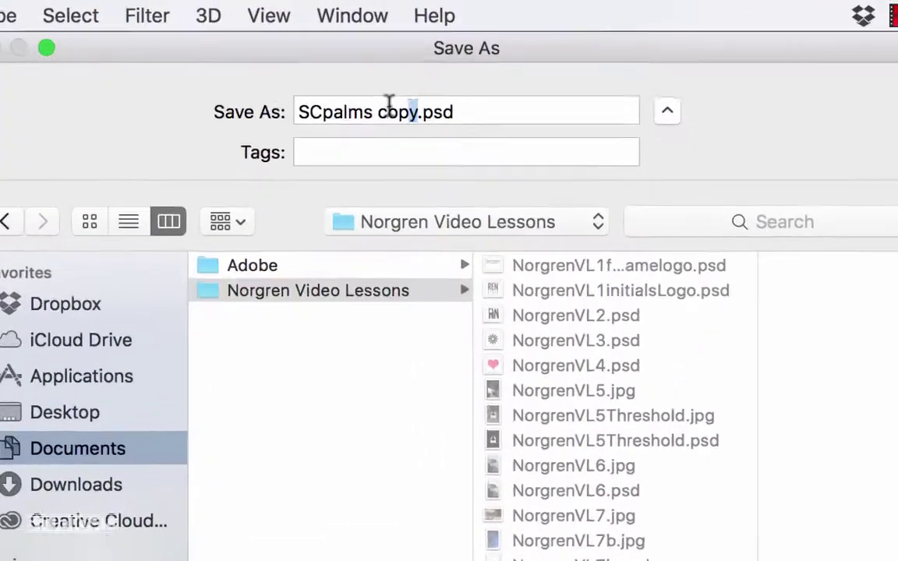
left_click(421, 56)
type("Norgren")
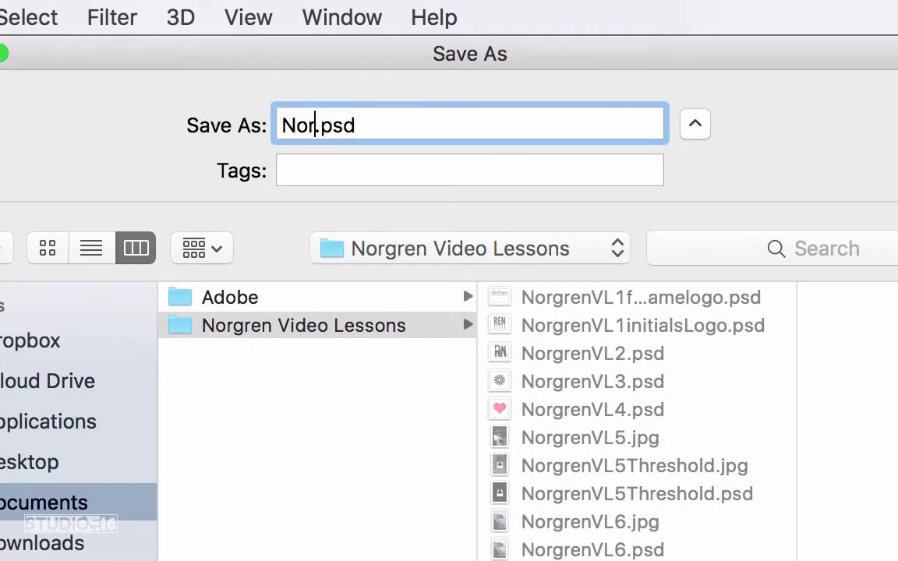
type("VL")
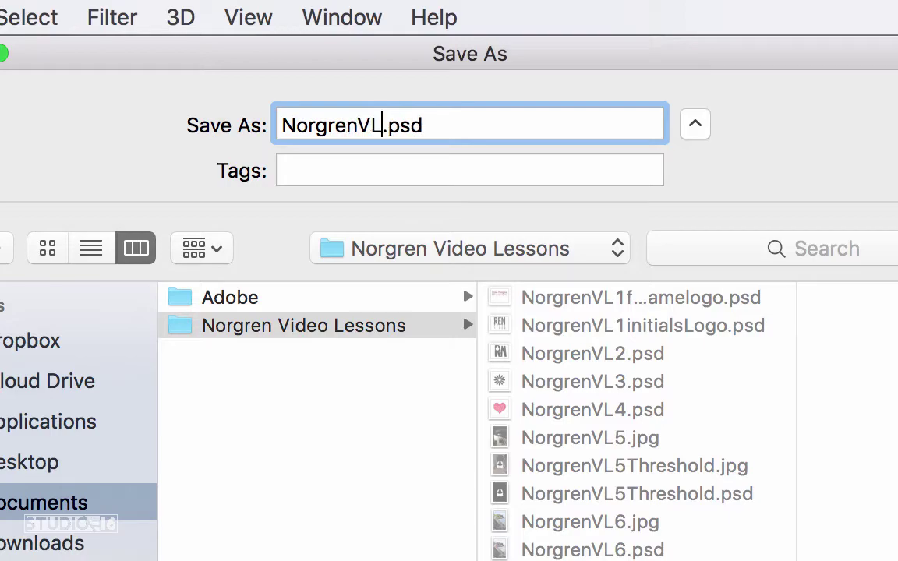
type("10")
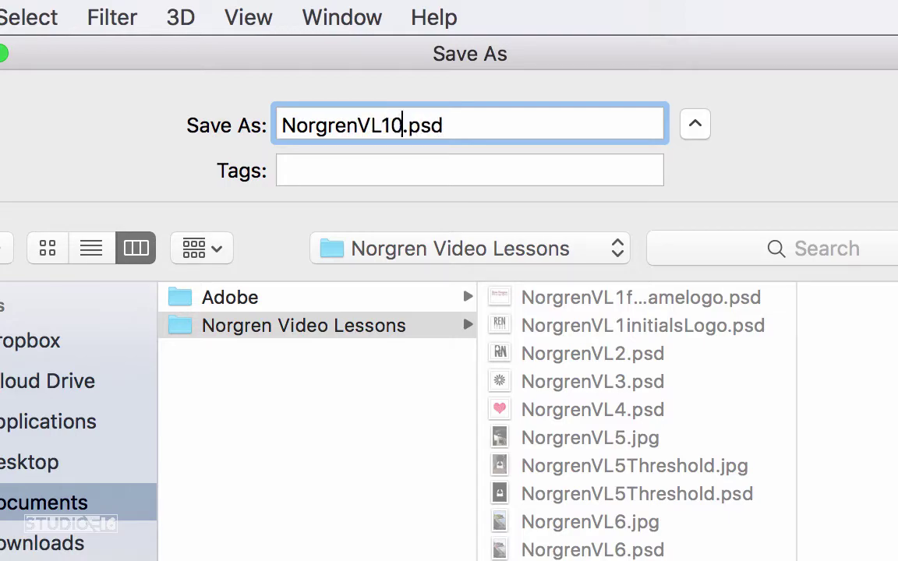
key("Return")
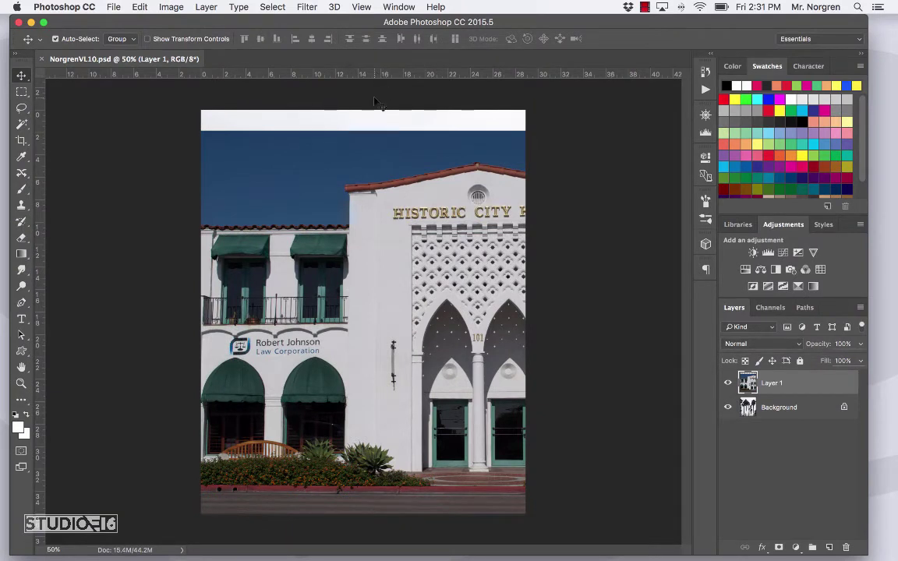
Scale the building layer proportionally to about 56% and position it across the upper part of the canvas
key("super+t")
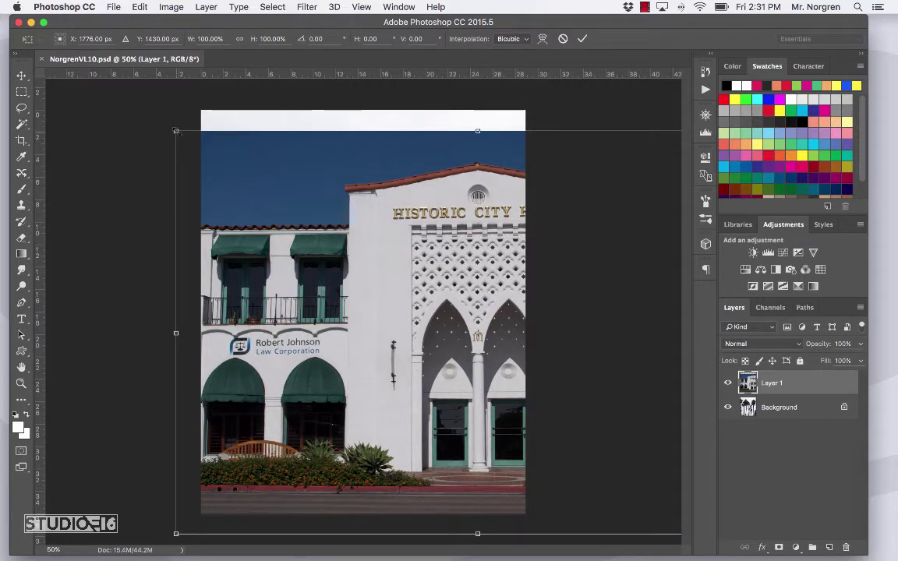
left_click_drag(176, 131, 374, 263)
left_click_drag(591, 433, 381, 269)
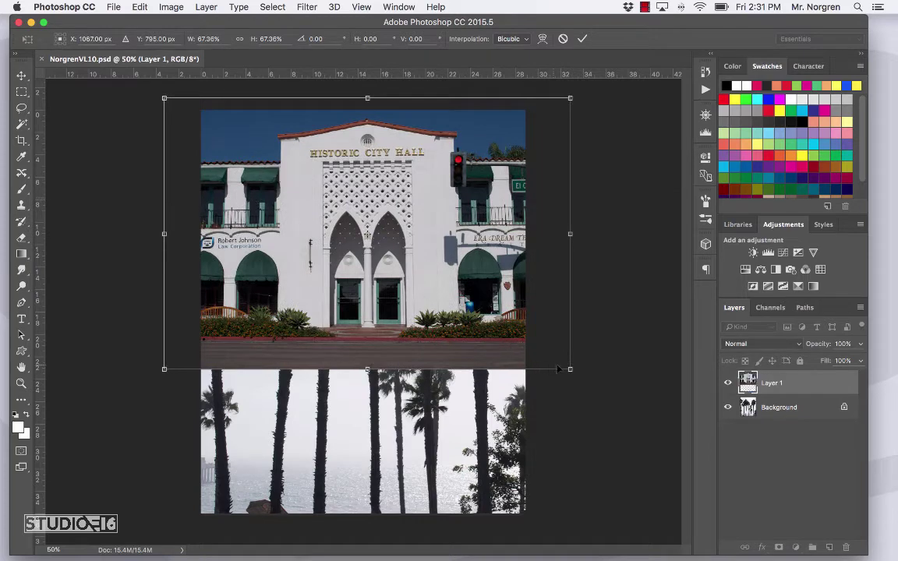
left_click_drag(567, 366, 503, 322)
left_click_drag(446, 301, 470, 300)
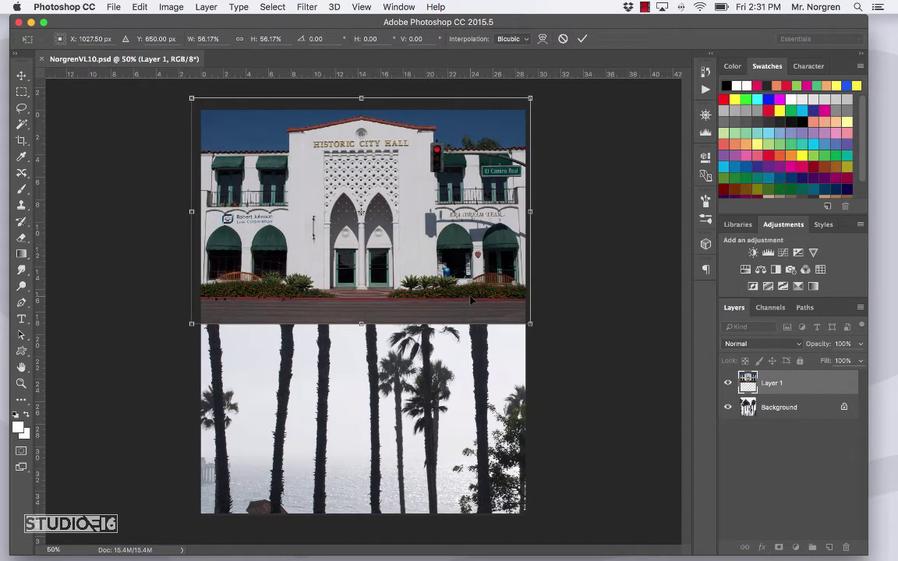
key("Return")
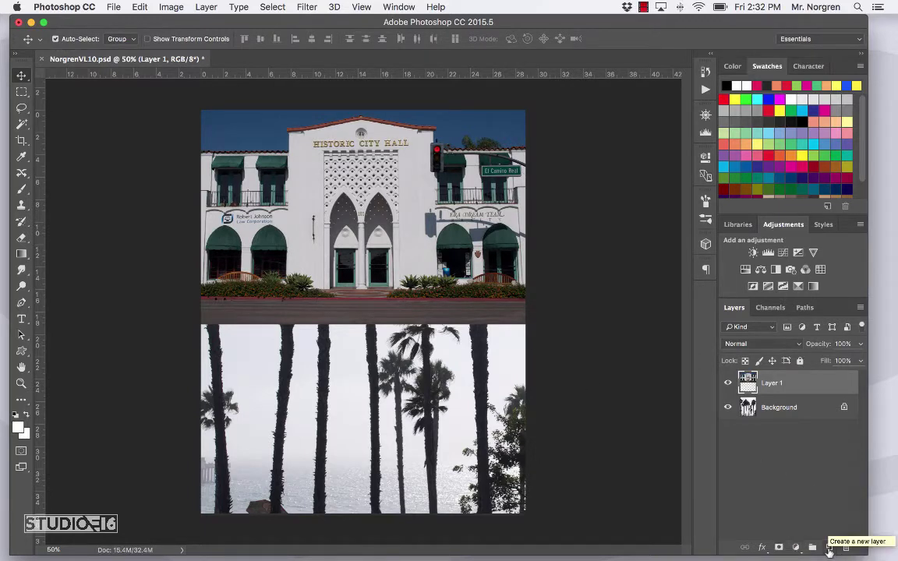
Add a new empty layer named Layer 2 above the building layer and activate the Gradient tool
key("shift+super+n")
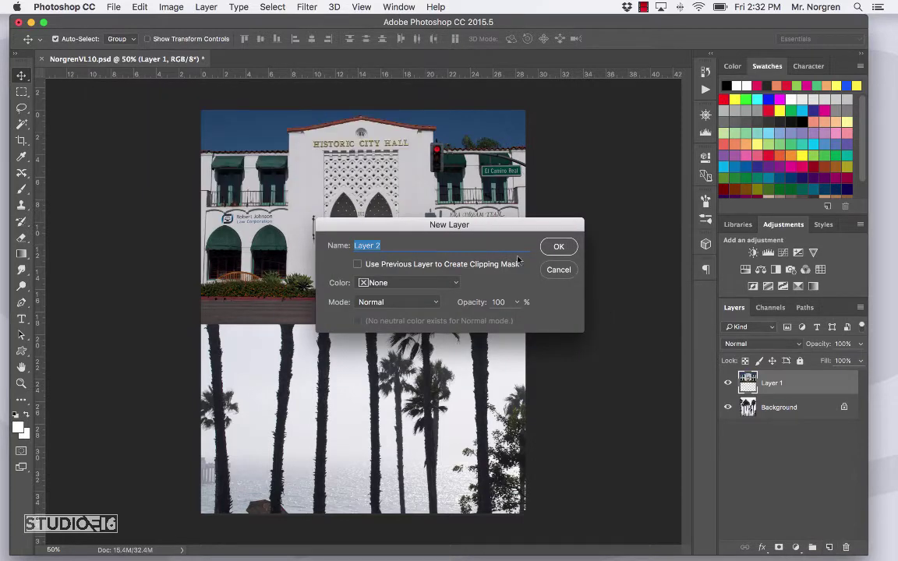
left_click(558, 246)
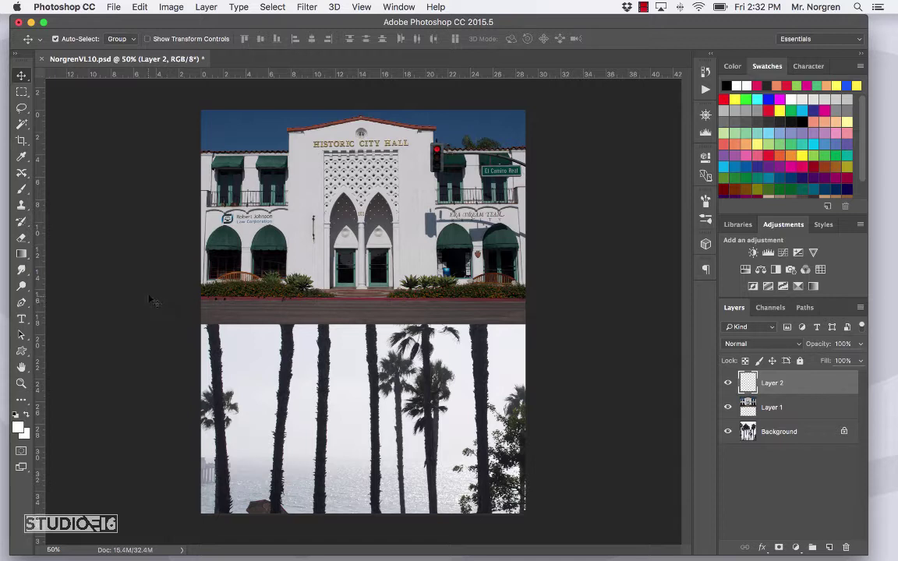
key("g")
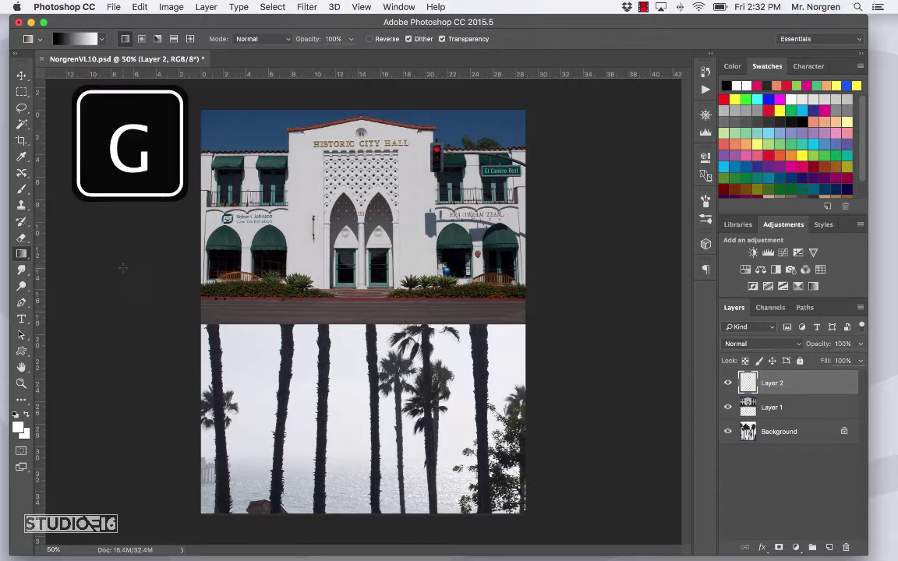
left_click(24, 256)
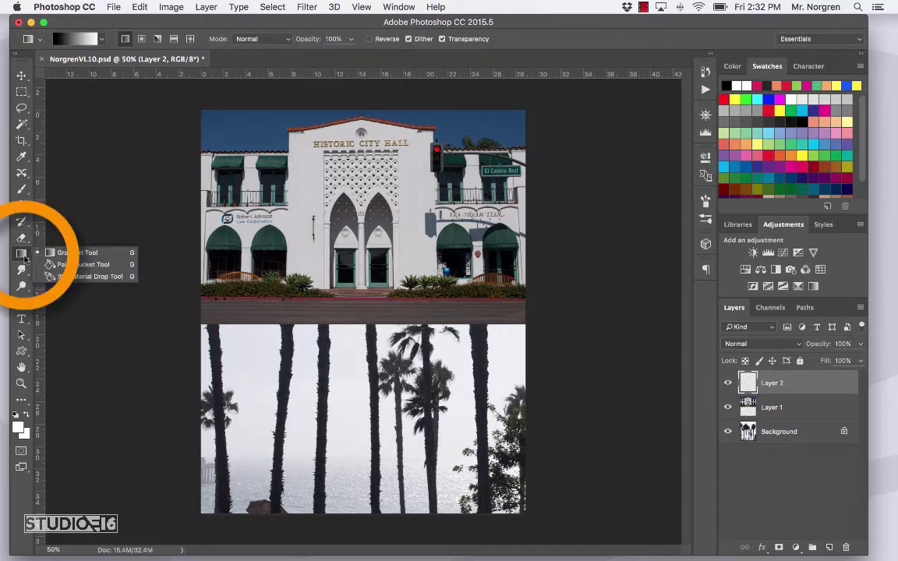
left_click(95, 255)
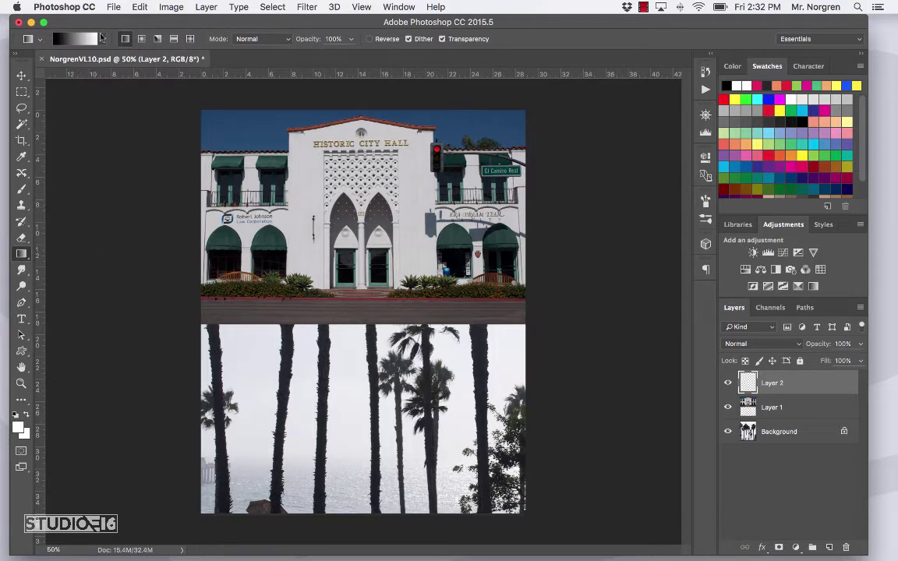
Open the Gradient Editor and append the Neutral Density gradients to the existing presets
left_click(81, 45)
left_click(102, 40)
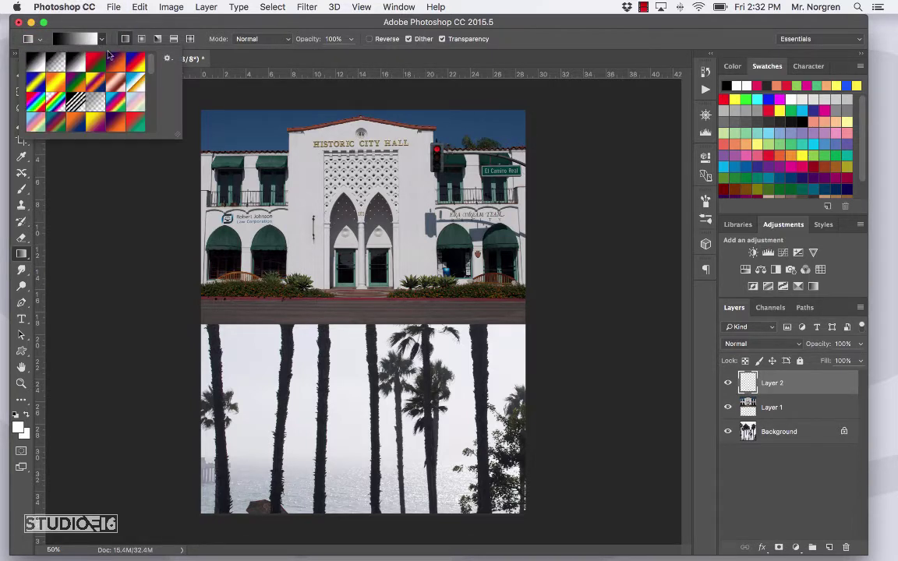
left_click(102, 42)
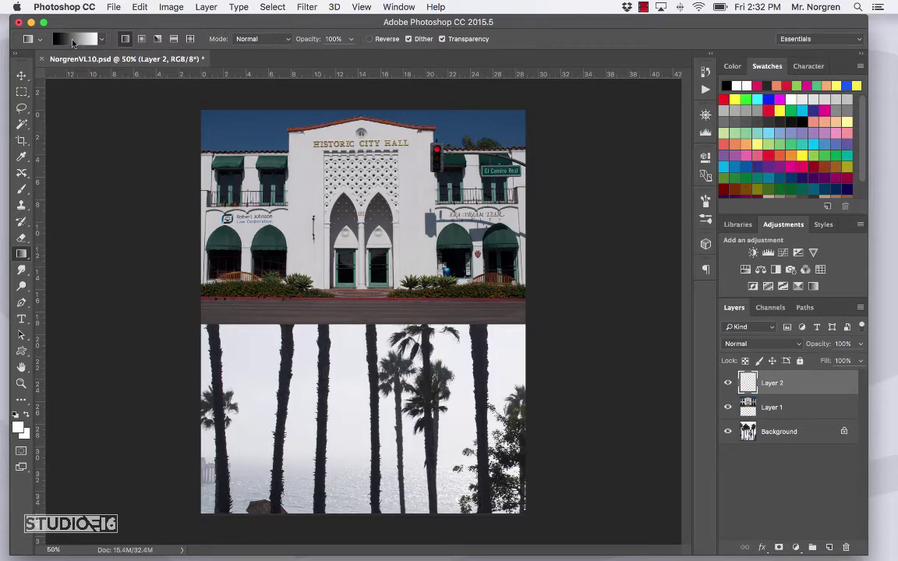
left_click(72, 43)
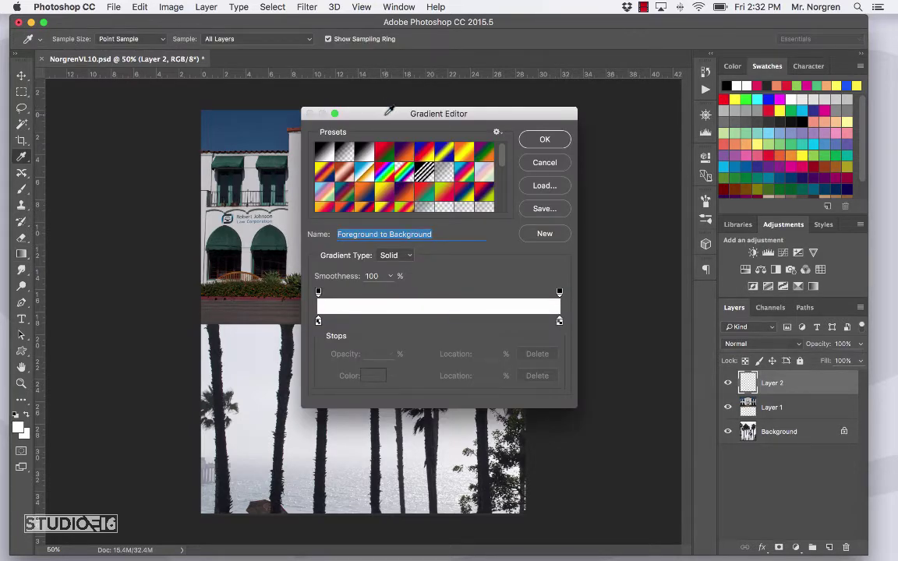
left_click_drag(387, 112, 353, 109)
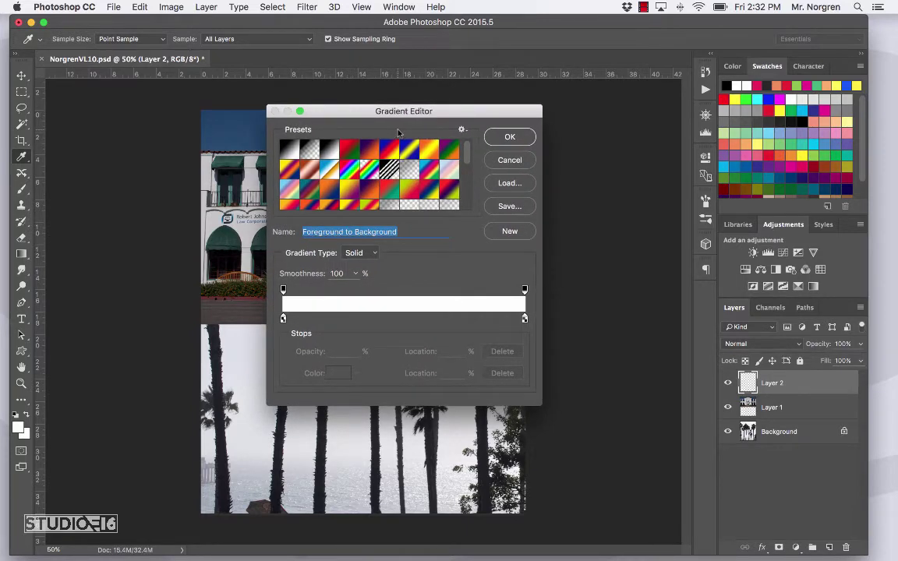
left_click(460, 131)
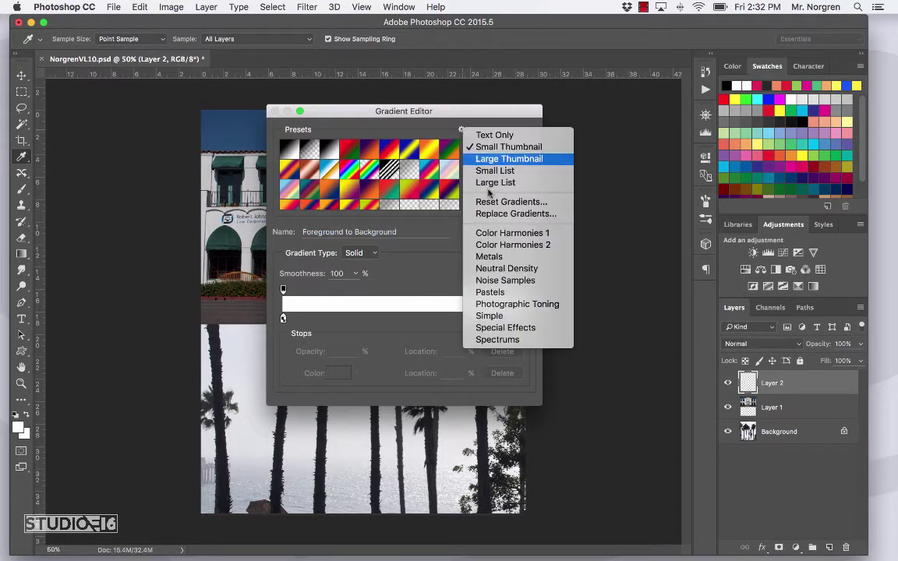
left_click(529, 270)
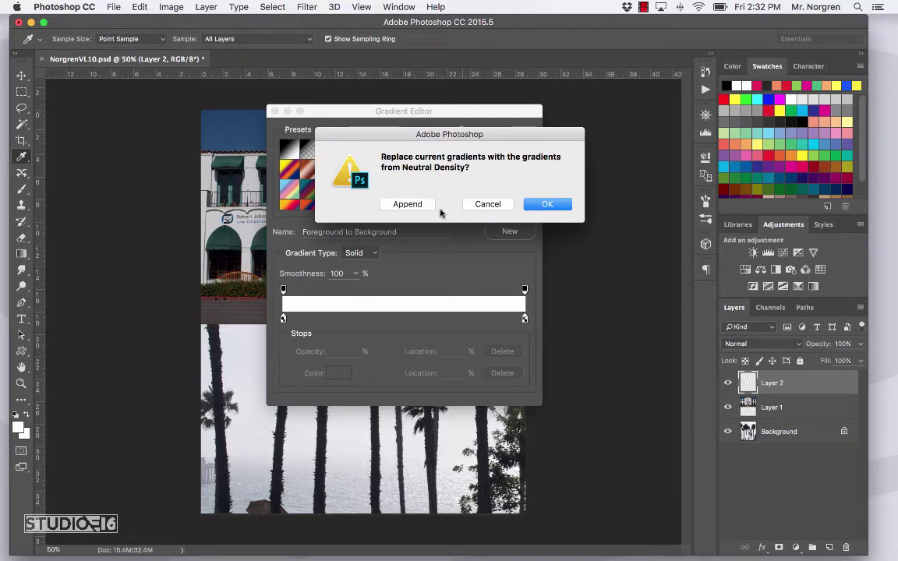
left_click(407, 204)
left_click_drag(467, 148, 468, 210)
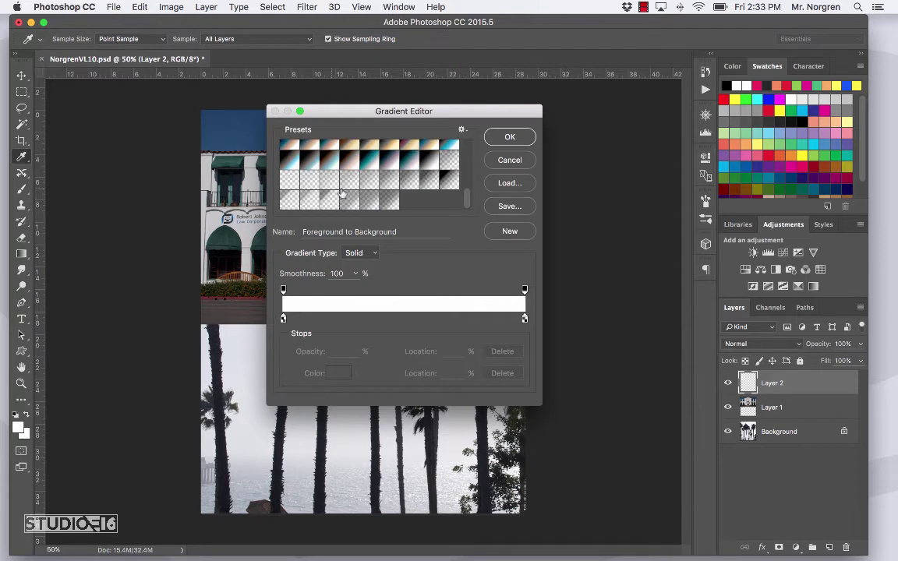
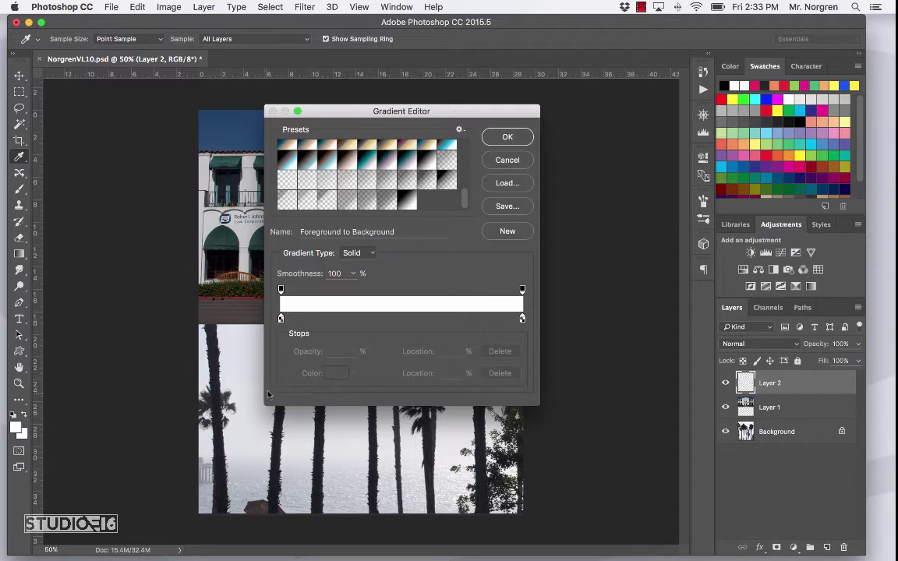
Set the color stop at location 0% of the gradient to blue #27549f
left_click(281, 320)
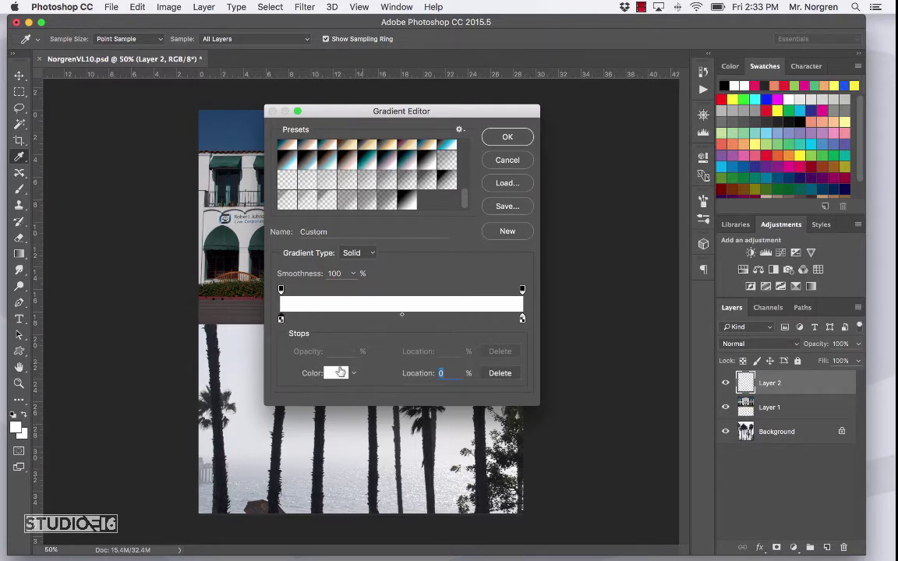
left_click(337, 375)
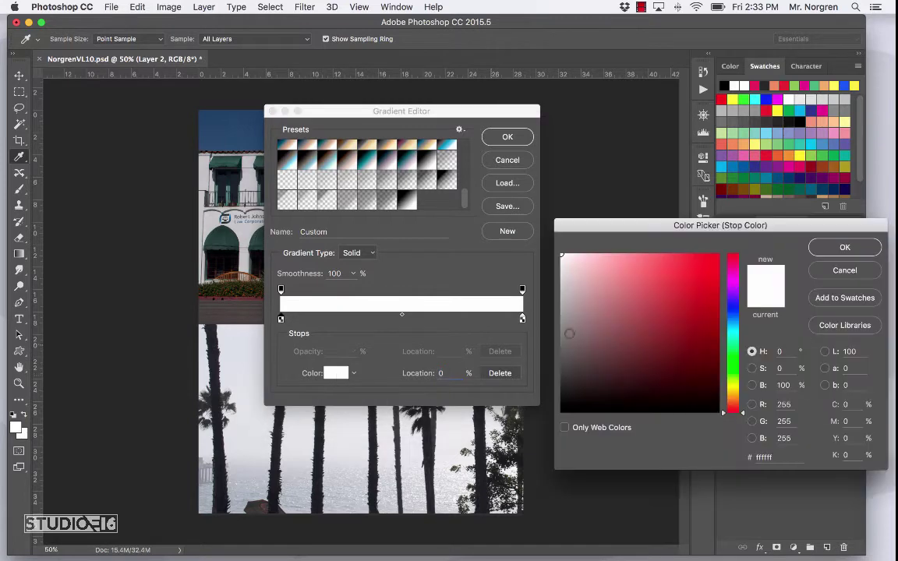
left_click(733, 318)
left_click_drag(699, 315, 680, 310)
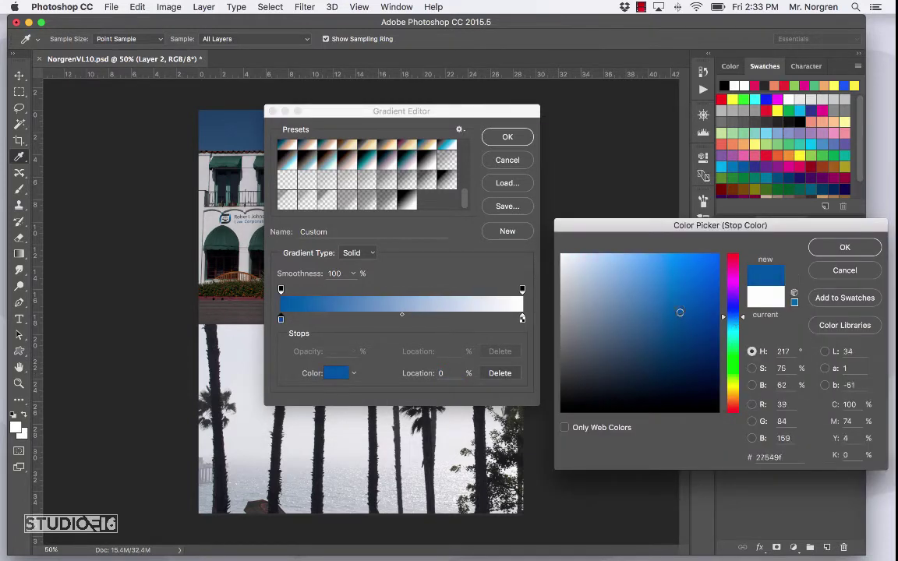
left_click(844, 248)
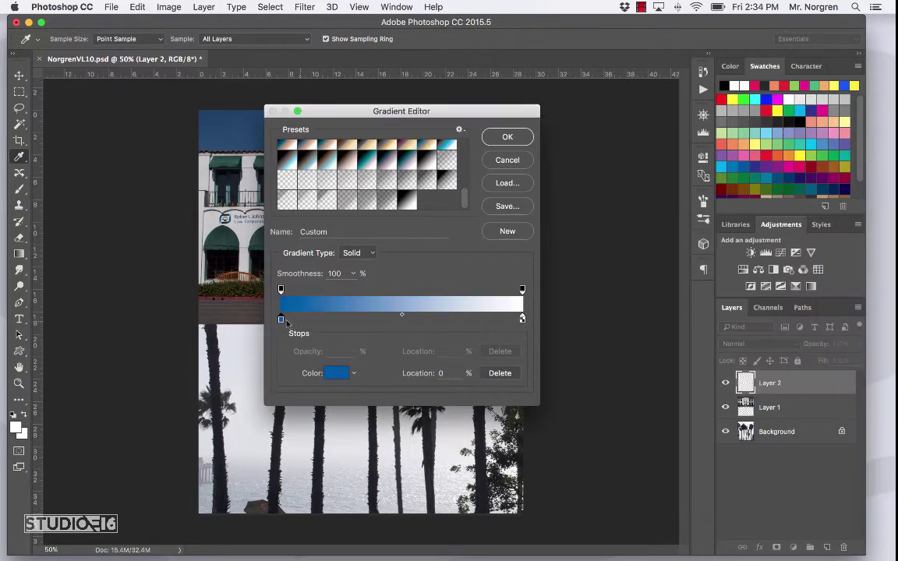
Add a color stop at location 39% of the gradient and color it green #30ca63
left_click(375, 318)
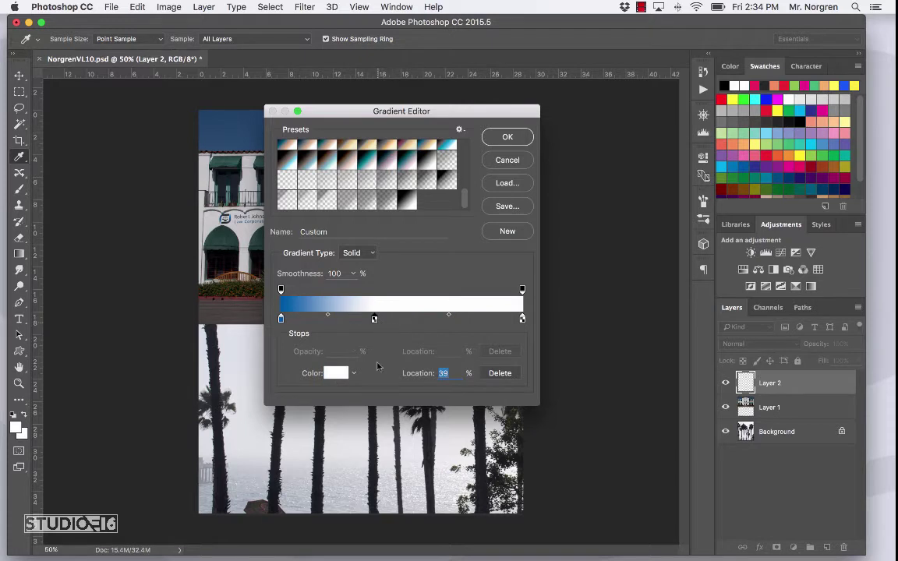
left_click(336, 373)
left_click_drag(724, 267, 724, 358)
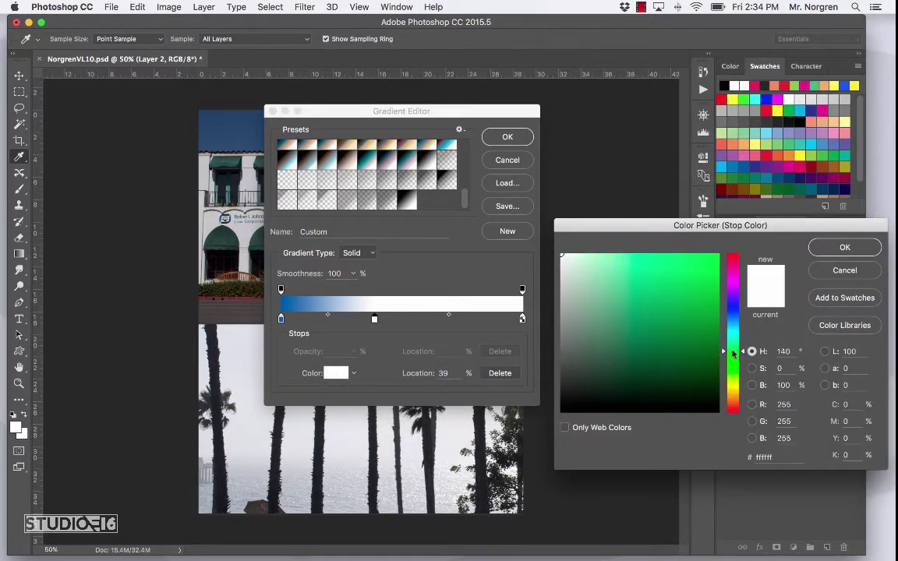
left_click(682, 287)
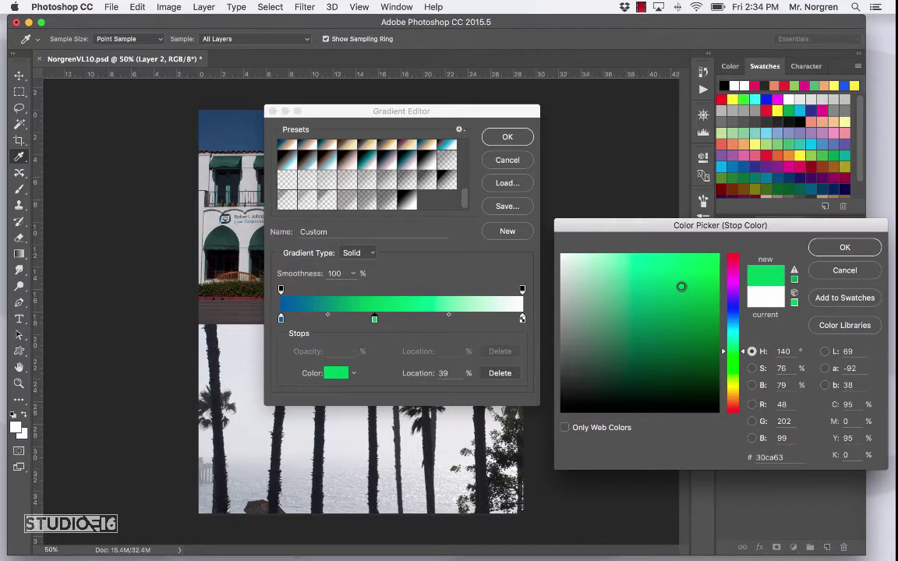
left_click(847, 249)
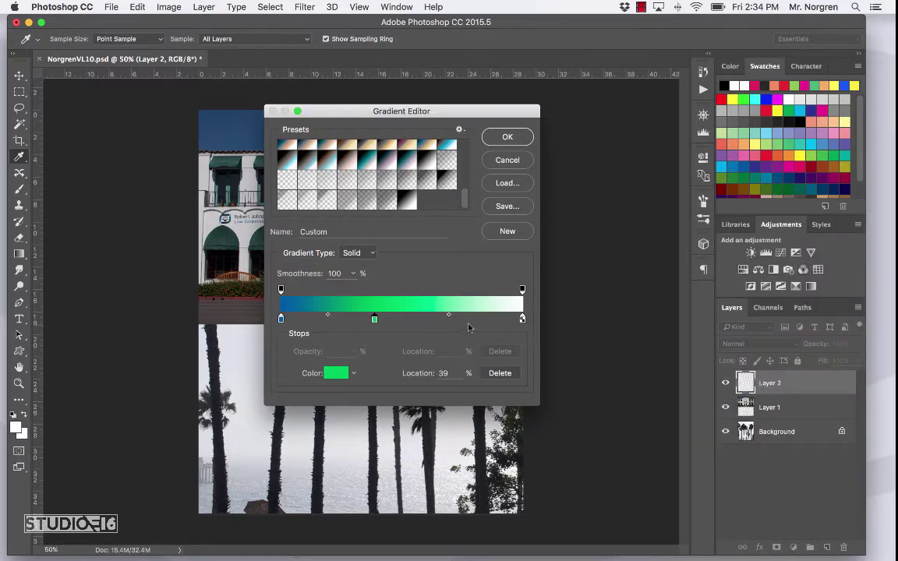
Try a magenta #db15dd color stop at location 73% and remove it from the gradient
left_click(457, 319)
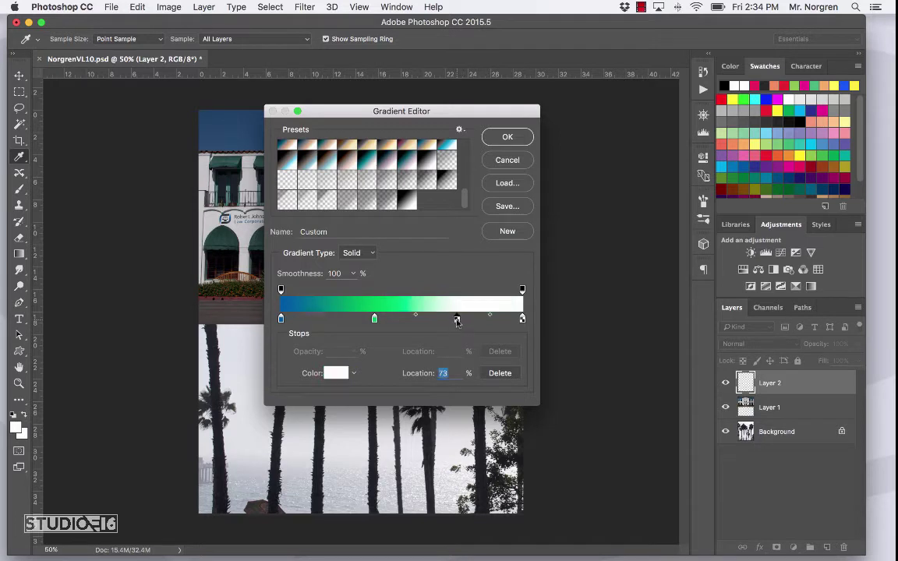
left_click(336, 373)
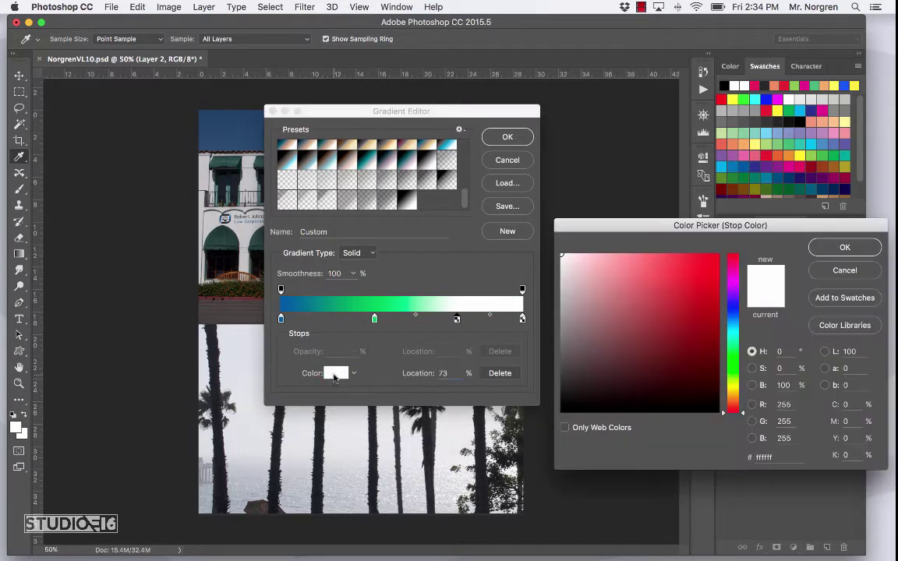
left_click(733, 262)
left_click_drag(698, 263, 834, 253)
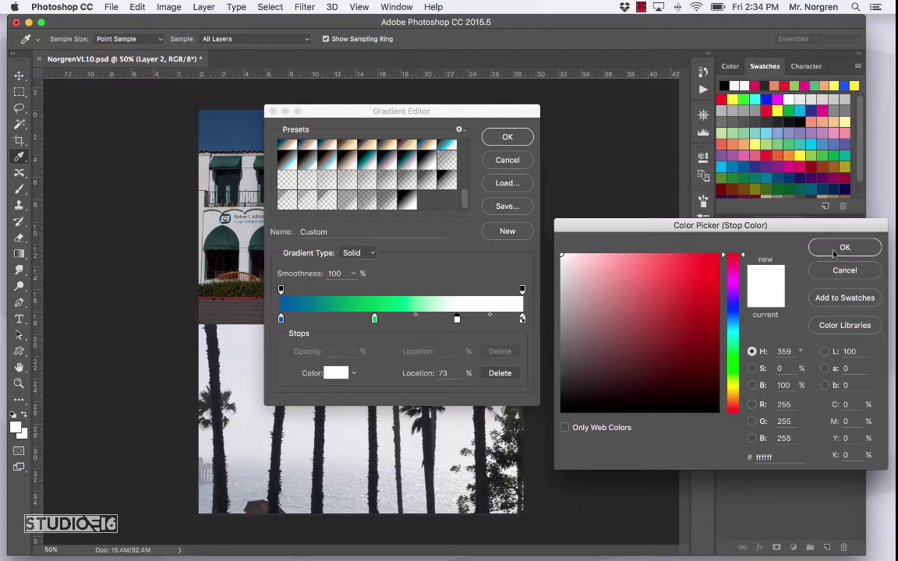
left_click(732, 280)
left_click(704, 274)
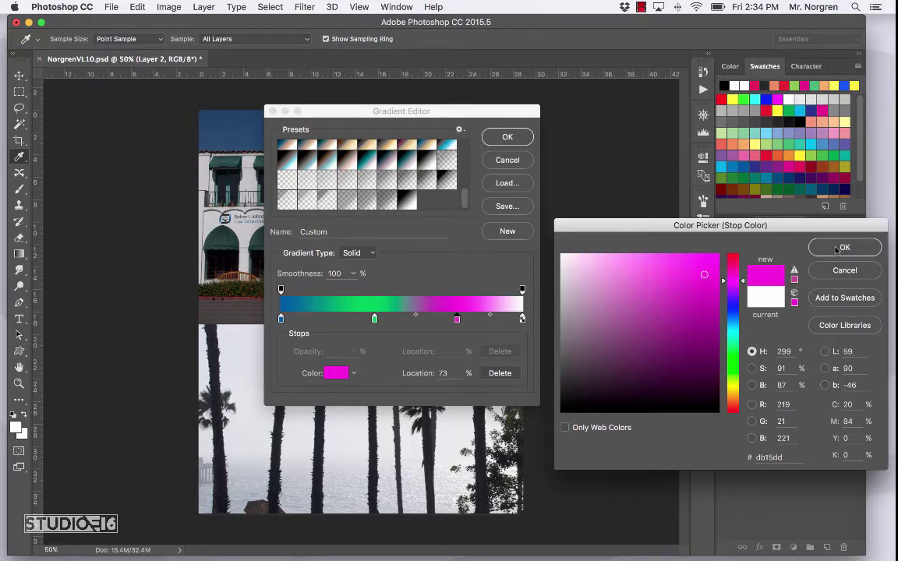
left_click(837, 249)
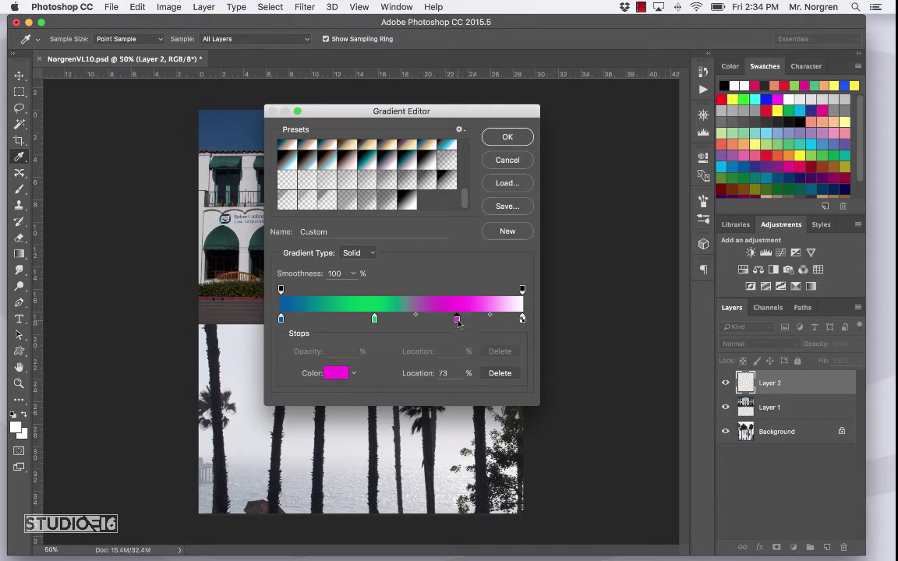
left_click_drag(459, 323, 461, 334)
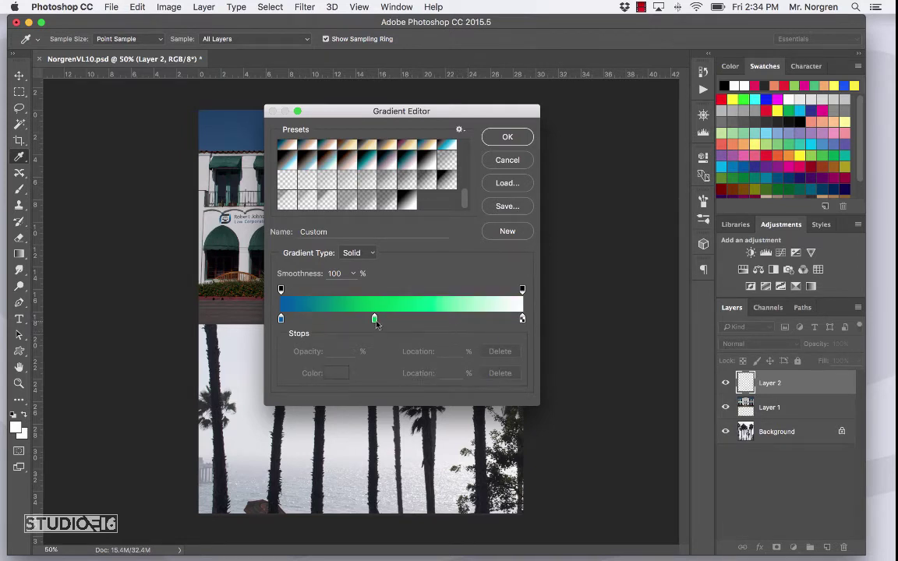
Move the green color stop to location 48% and accept the blue-green-white gradient
left_click_drag(376, 322, 398, 320)
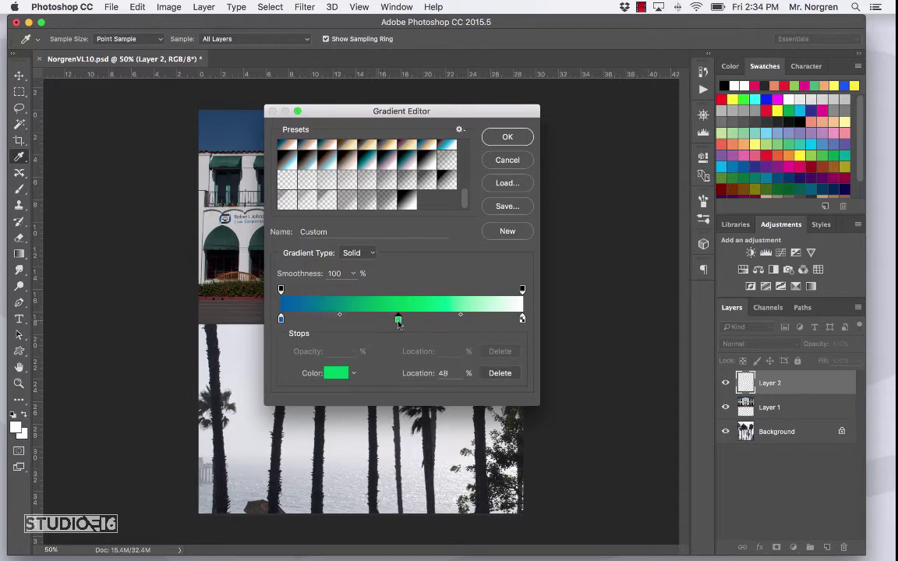
left_click(522, 290)
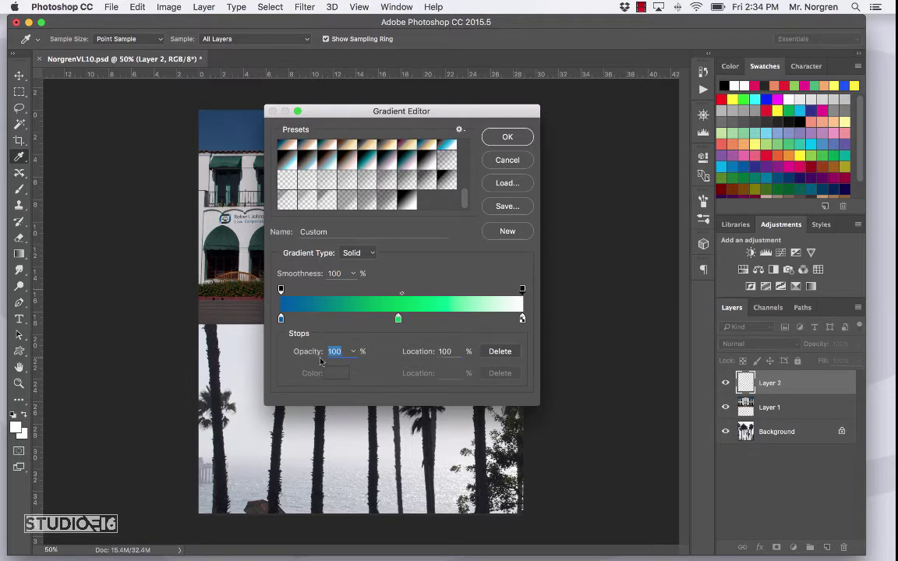
left_click_drag(309, 356, 334, 354)
left_click(507, 138)
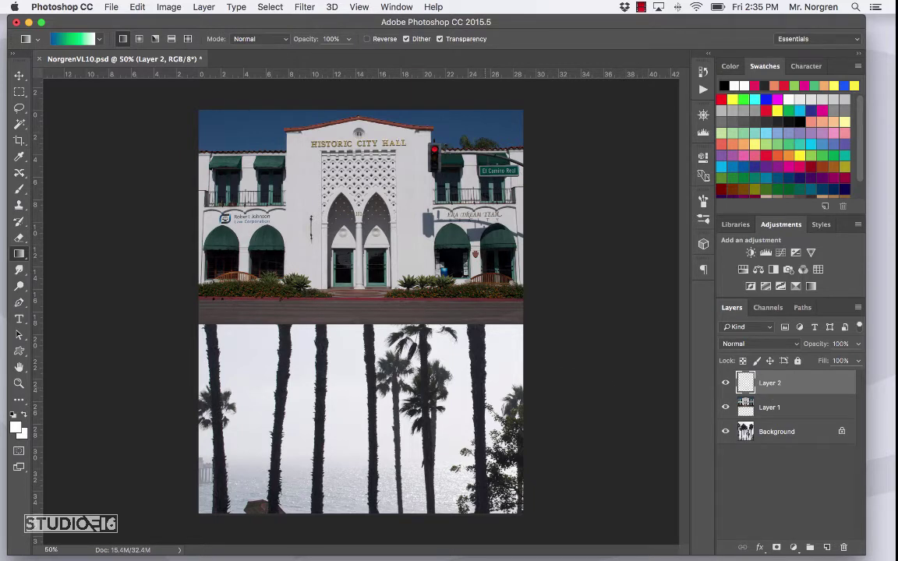
Try the gradient on Layer 2 as a vertical linear fill and as a radial fill from the canvas center
left_click_drag(360, 117, 355, 497)
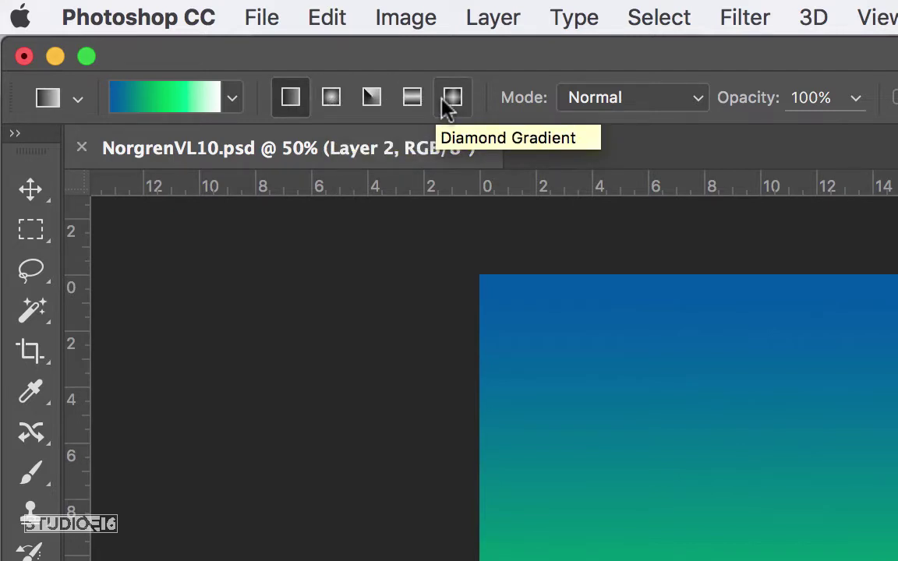
left_click(333, 107)
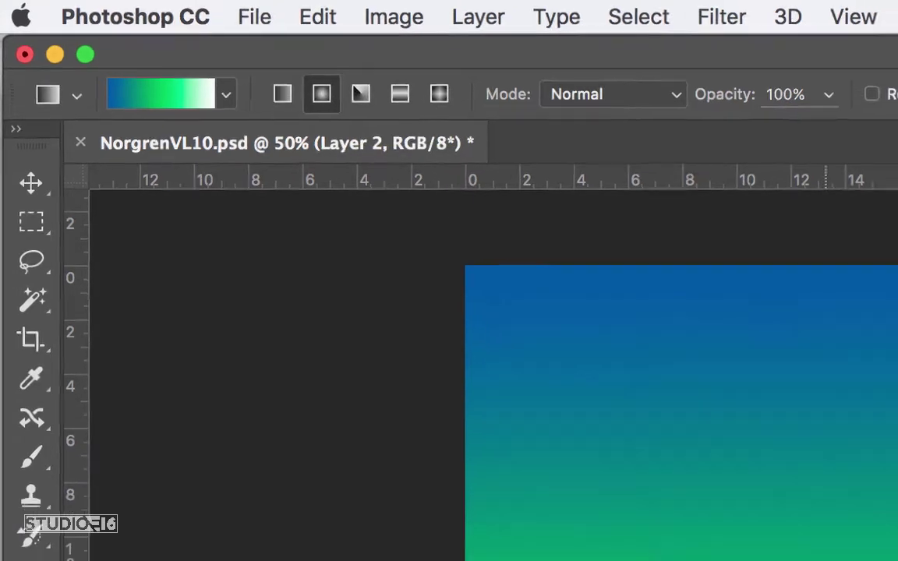
left_click_drag(482, 410, 526, 158)
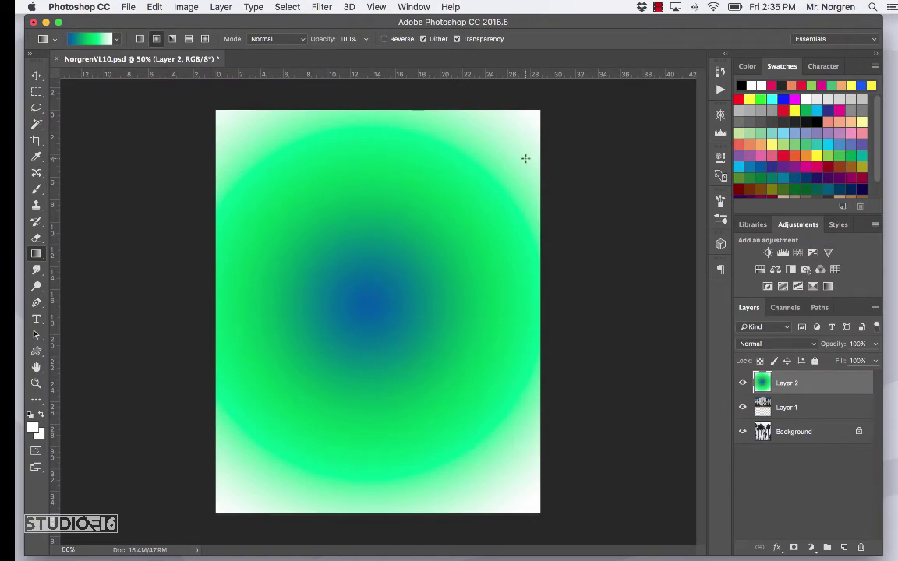
Fill Layer 2 with the gradient as a linear blend running from the canvas's upper edge to its lower edge
left_click(139, 38)
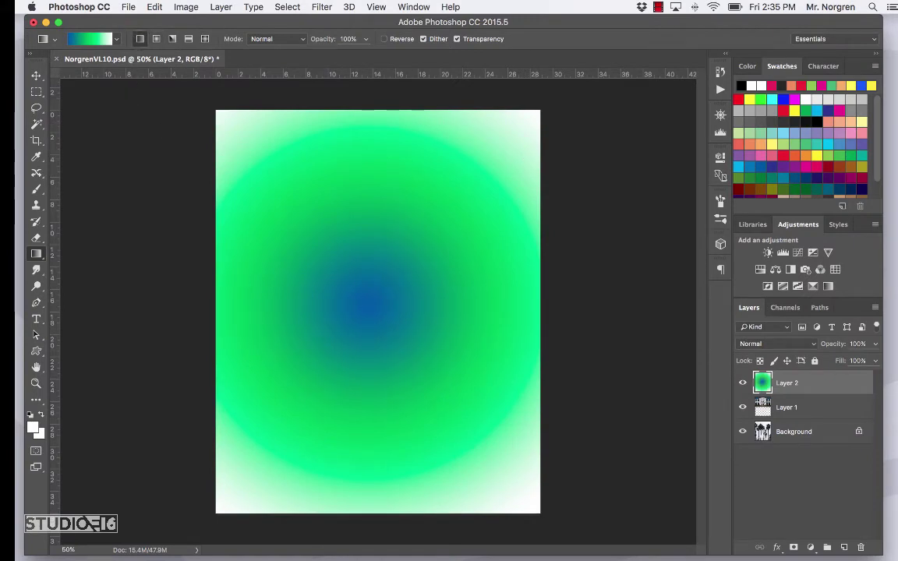
left_click_drag(358, 117, 357, 513)
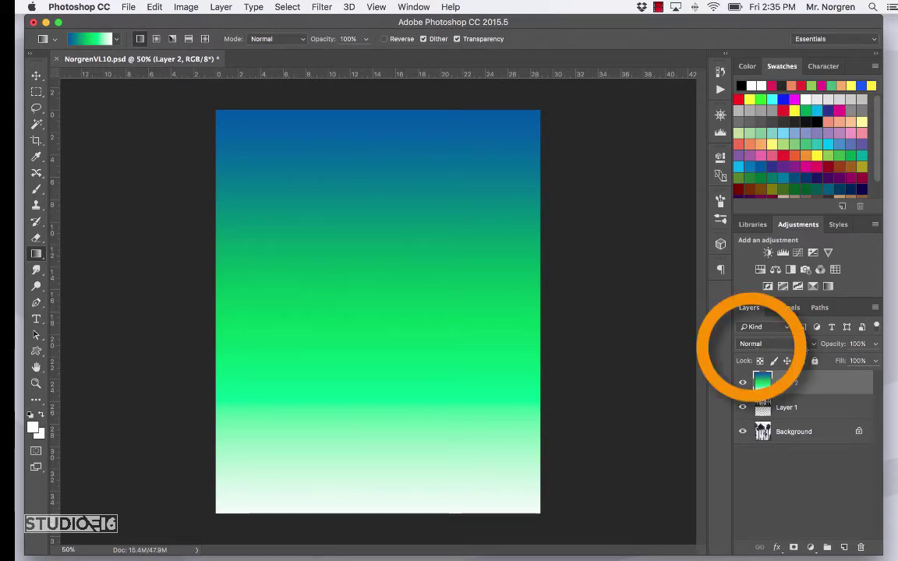
Set the blending mode of the gradient layer, Layer 2, to Color
left_click(772, 344)
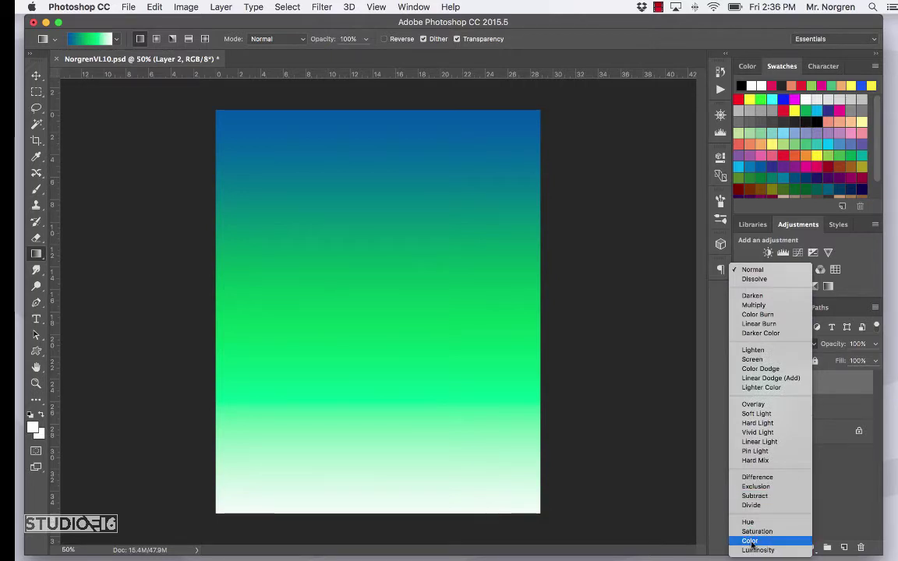
left_click(750, 542)
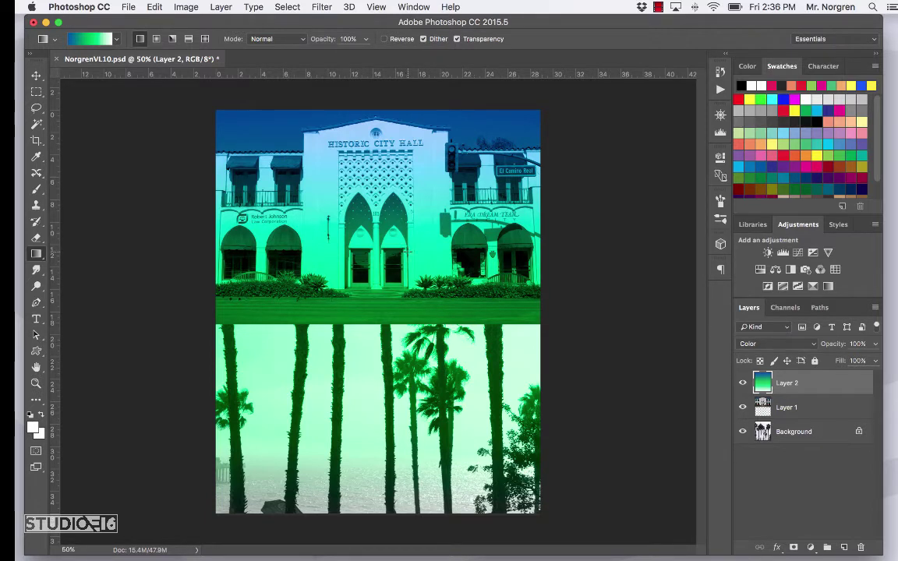
Add a layer mask to Layer 1 and set the default colors with black as foreground and white as background
left_click(796, 409)
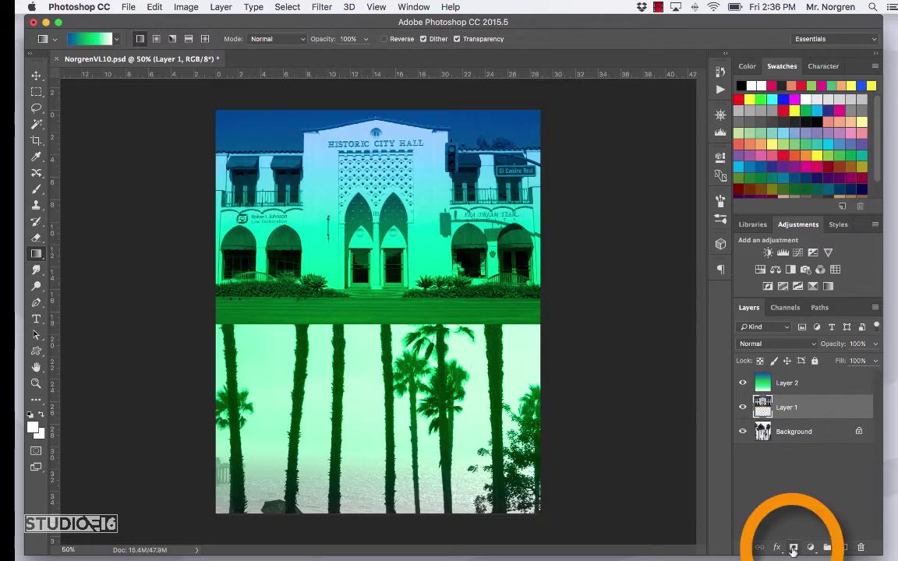
left_click(794, 549)
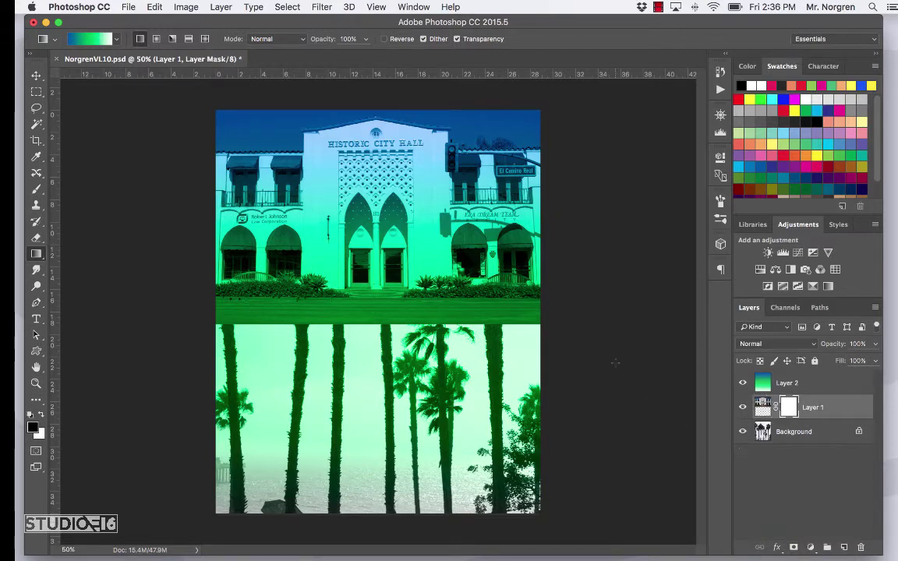
key("d")
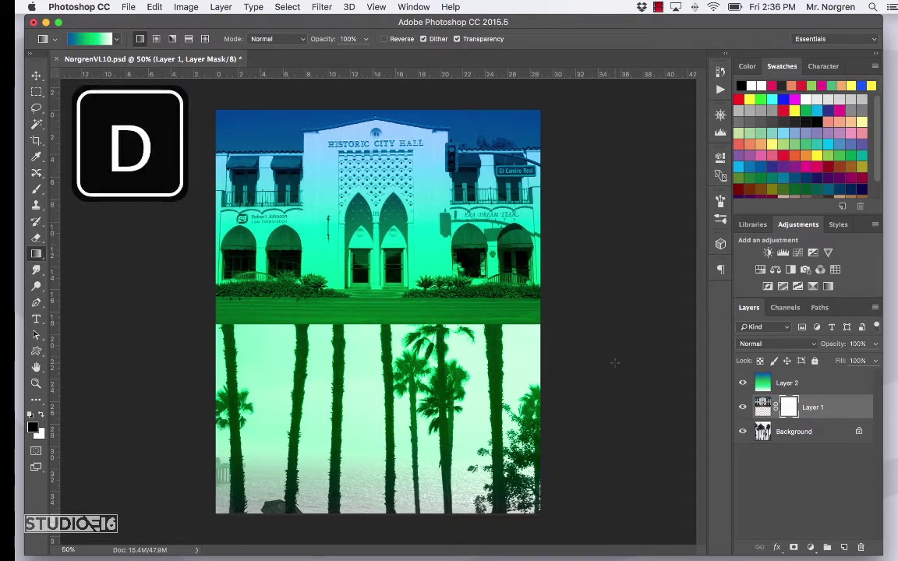
key("x")
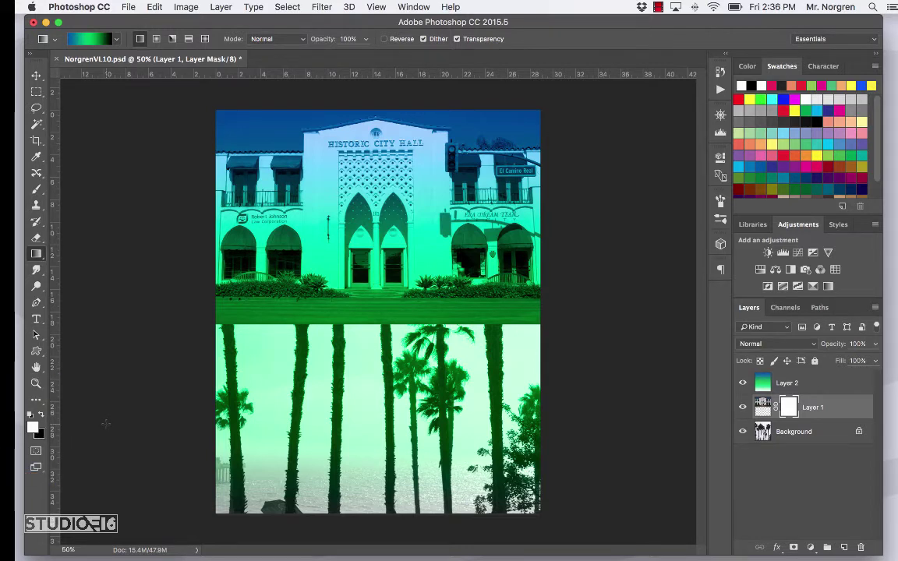
key("x")
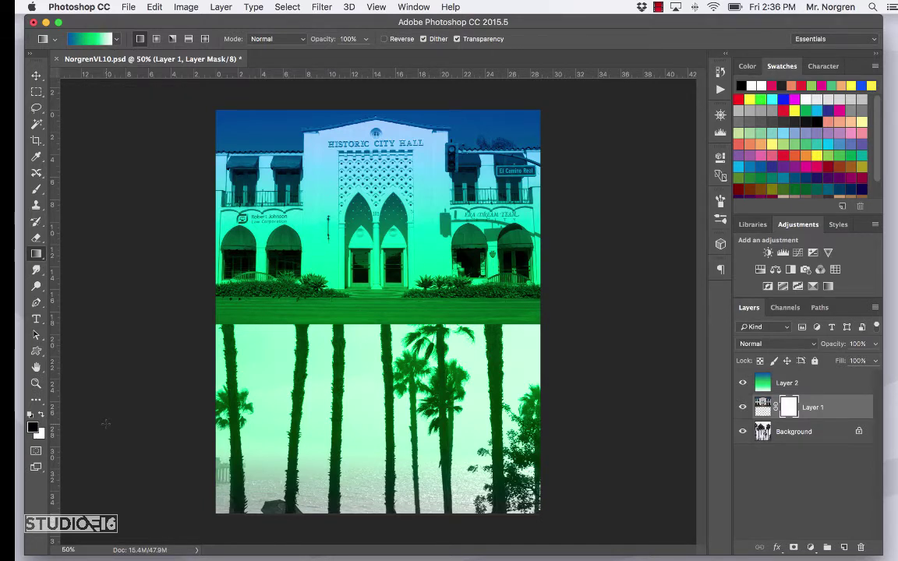
Choose the black-to-white gradient preset and fill Layer 1's mask with it from the building's lower part up to the canvas's upper edge
left_click(117, 40)
left_click(51, 62)
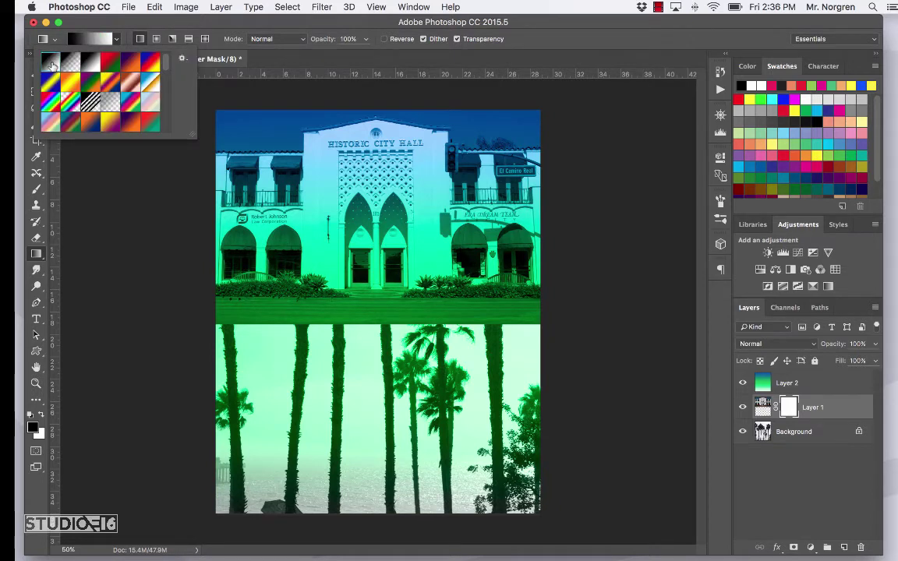
left_click(107, 39)
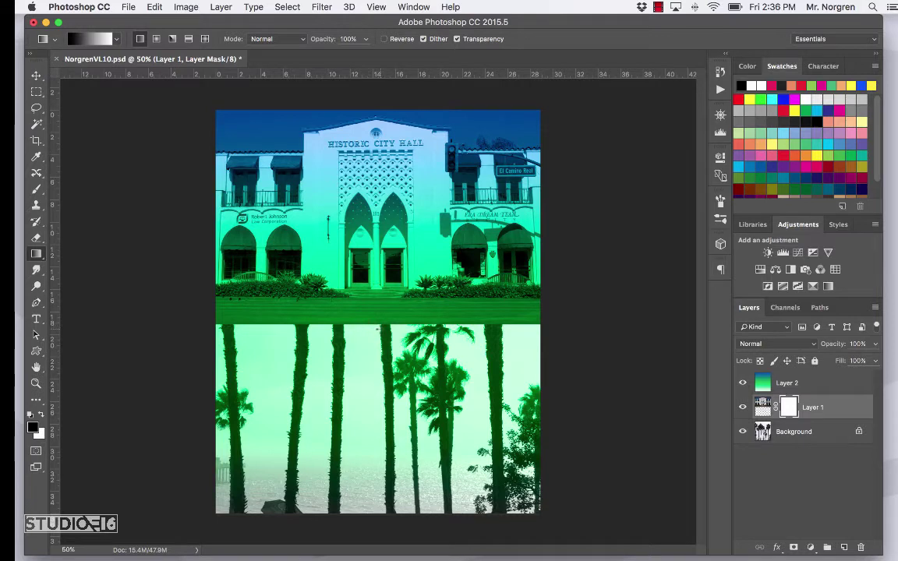
left_click_drag(381, 324, 339, 124)
left_click_drag(340, 299, 342, 111)
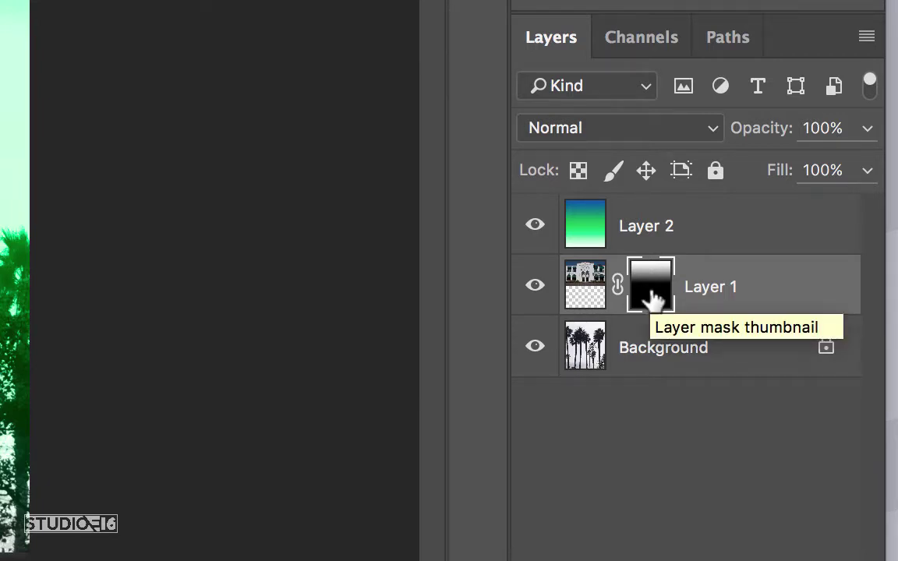
Target Layer 1's building image and lower the layer's opacity to 43%
left_click(585, 290)
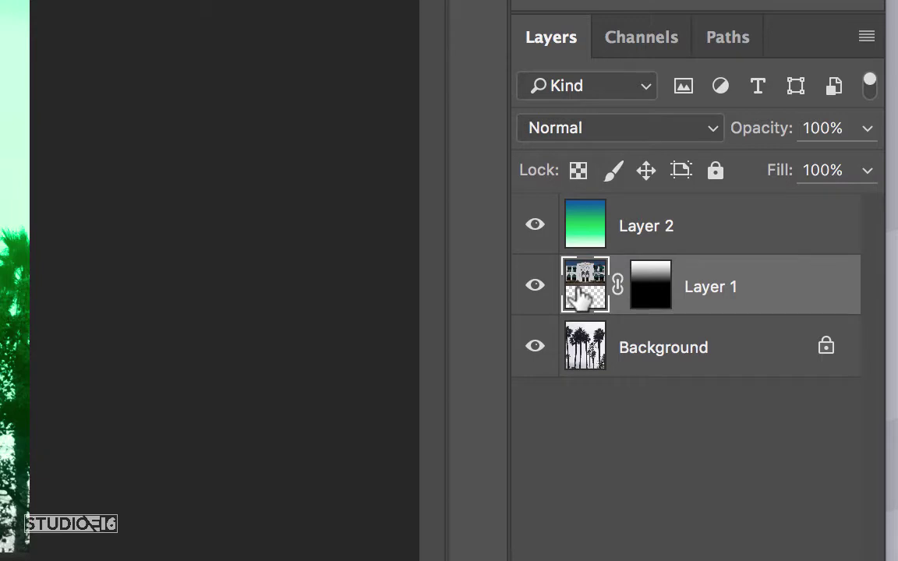
left_click_drag(762, 147, 677, 146)
Paint with a black brush of size 70 on Layer 1's mask over the crown of the second palm from the left
left_click(655, 290)
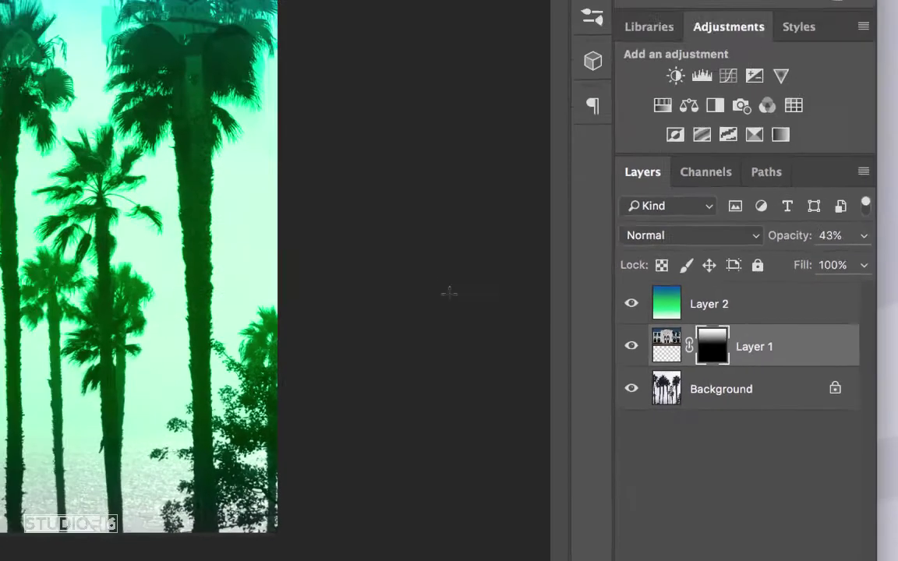
key("b")
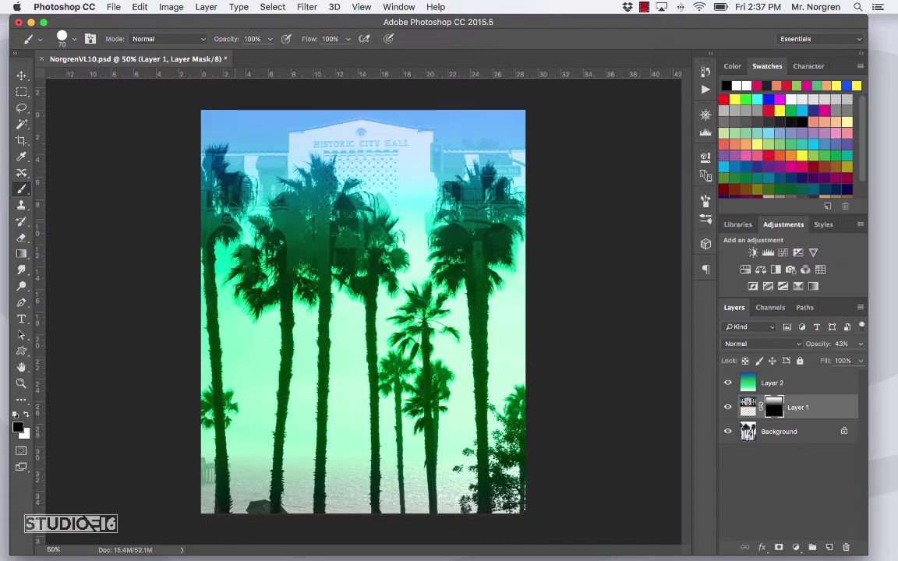
mouse_move(263, 205)
left_mouse_down()
mouse_move(261, 220)
mouse_move(253, 198)
mouse_move(262, 178)
mouse_move(266, 190)
mouse_move(273, 182)
mouse_move(268, 207)
left_mouse_up()
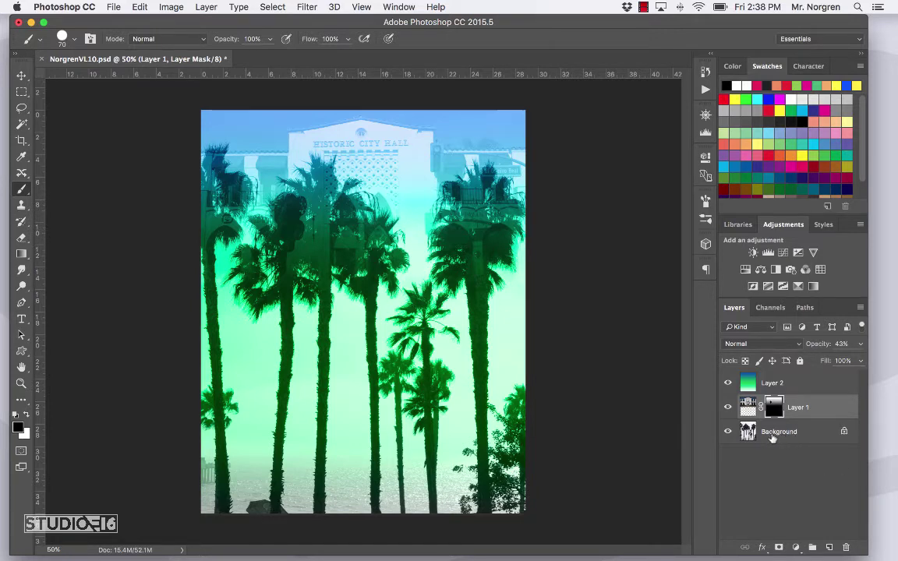
Convert the locked Background into a regular layer and hide Layer 1 and Layer 2
double_click(782, 435)
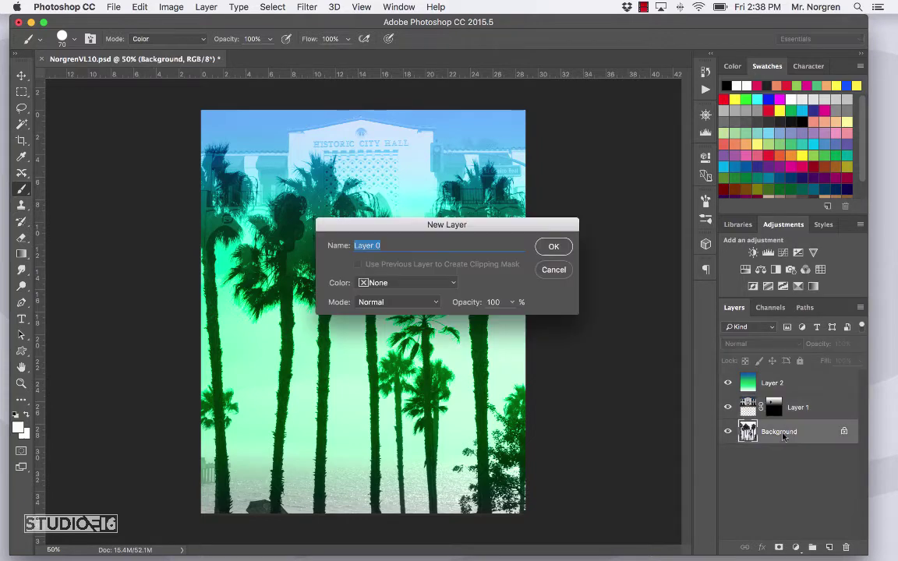
left_click(552, 247)
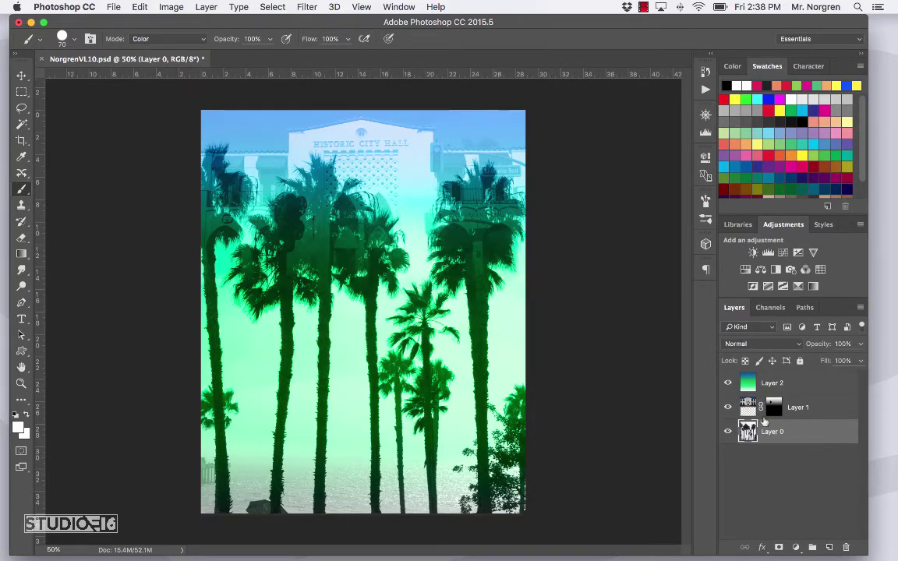
left_click(728, 406)
left_click(727, 382)
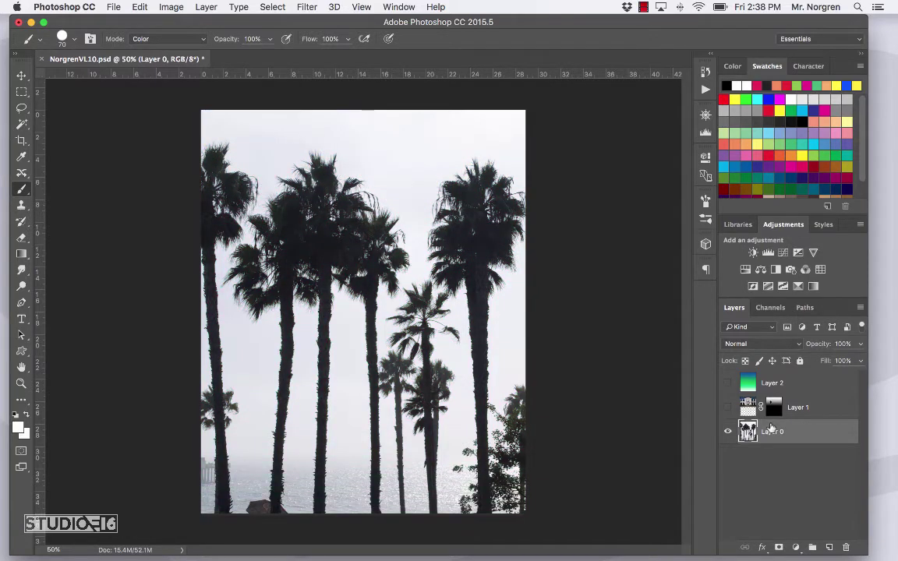
In Select and Mask, enlarge the Quick Selection brush to 80 and select the four tall palms in the photo's left and middle
key("alt+super+r")
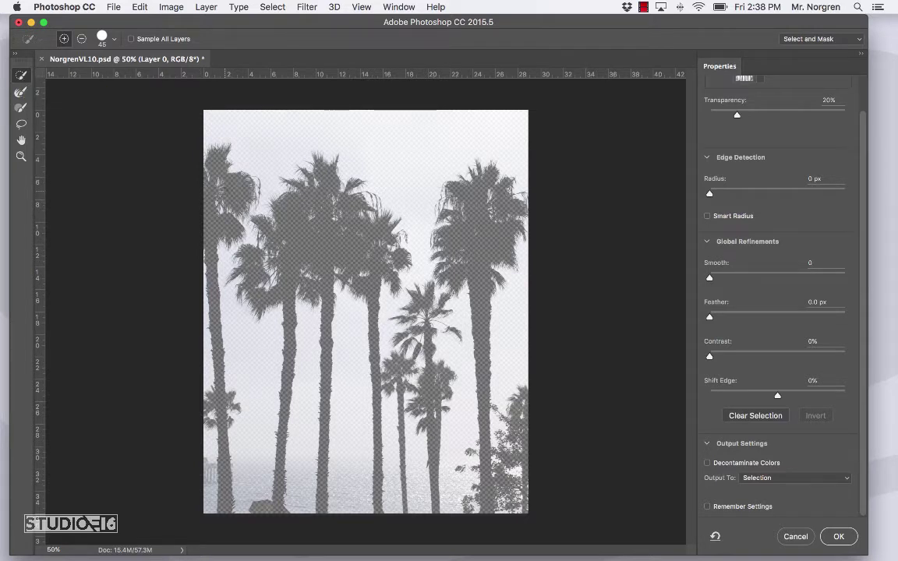
key("bracketright")
left_click(236, 192)
mouse_move(196, 153)
left_mouse_down()
mouse_move(212, 460)
mouse_move(214, 427)
left_mouse_up()
mouse_move(262, 234)
left_mouse_down()
mouse_move(279, 253)
mouse_move(286, 351)
left_mouse_up()
left_click_drag(242, 258, 234, 249)
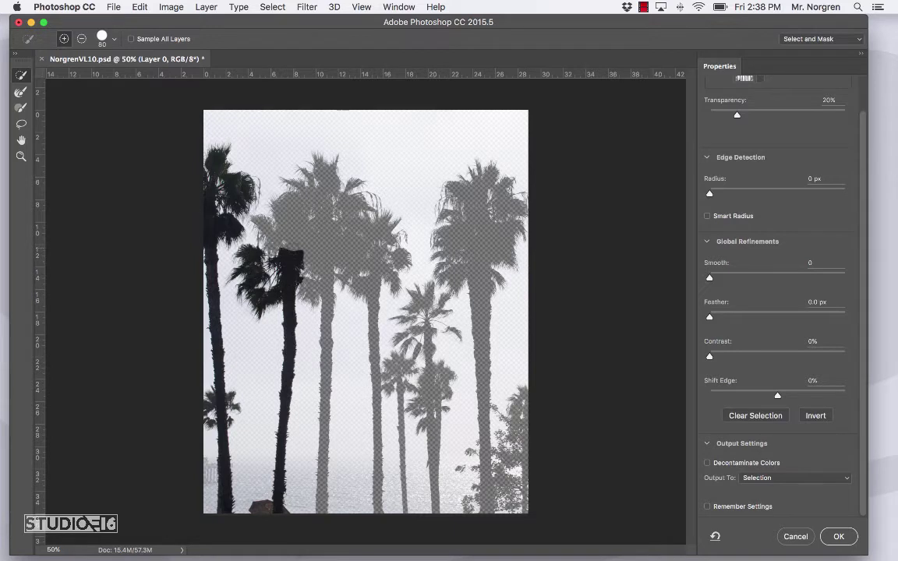
left_click_drag(304, 203, 358, 226)
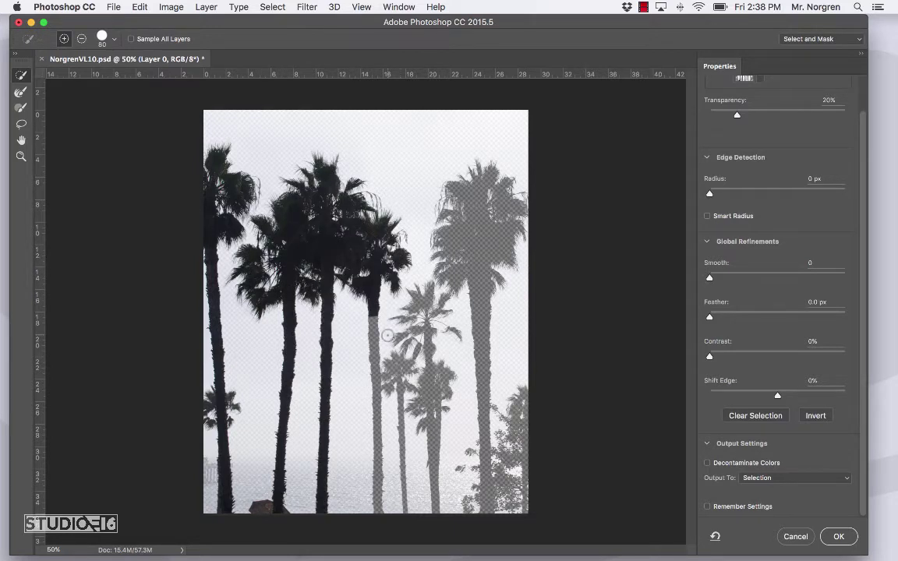
left_click_drag(331, 287, 368, 358)
left_click(372, 360)
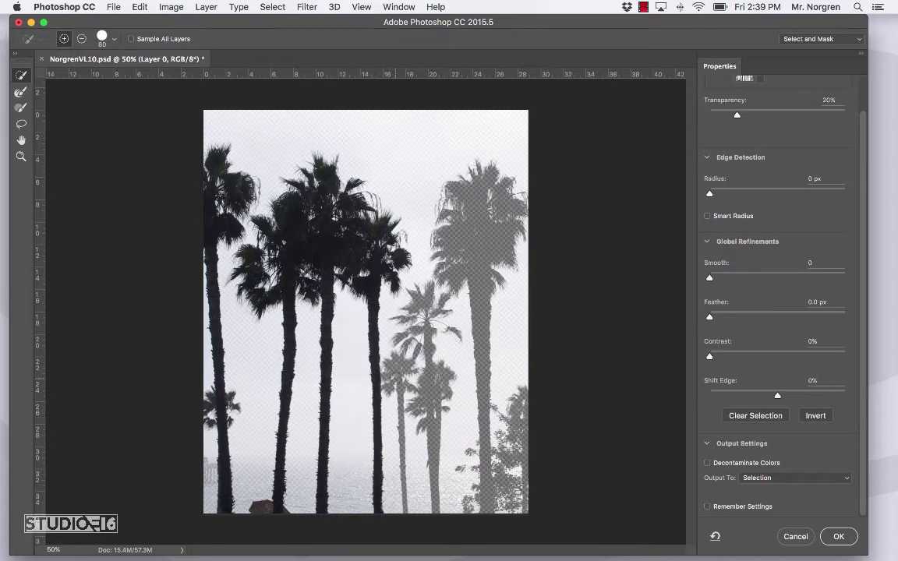
Add the small middle palms, the tall palm on the right and the shrub beside it to the selection
left_click(399, 365)
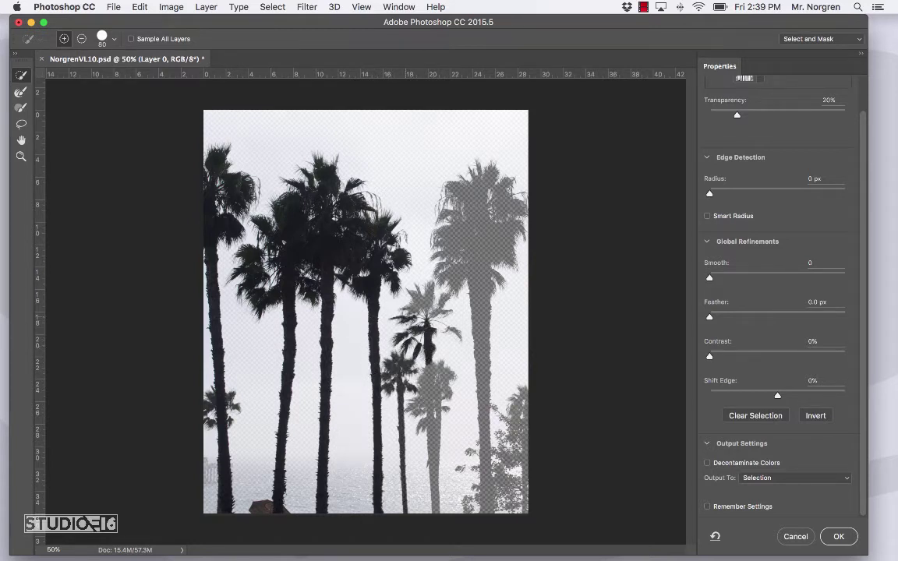
left_click(421, 305)
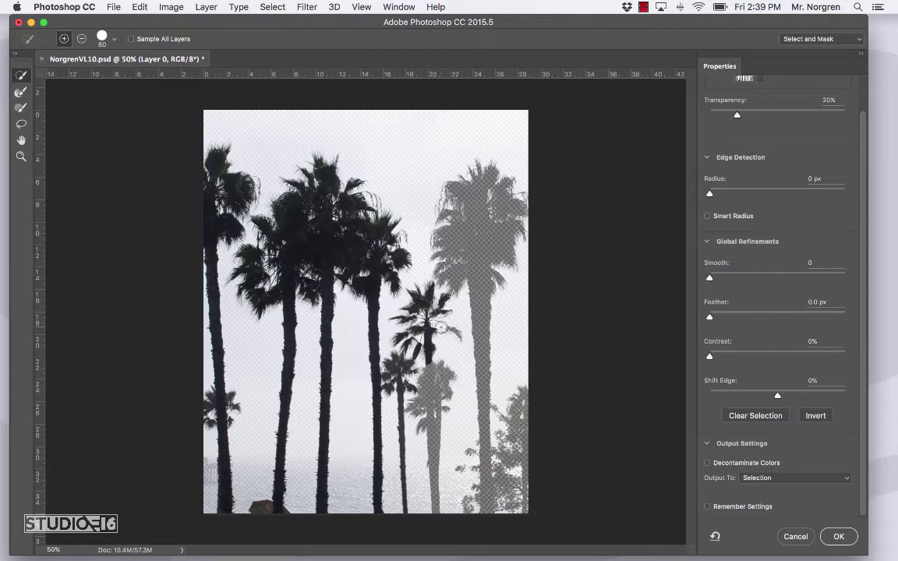
left_click(390, 336)
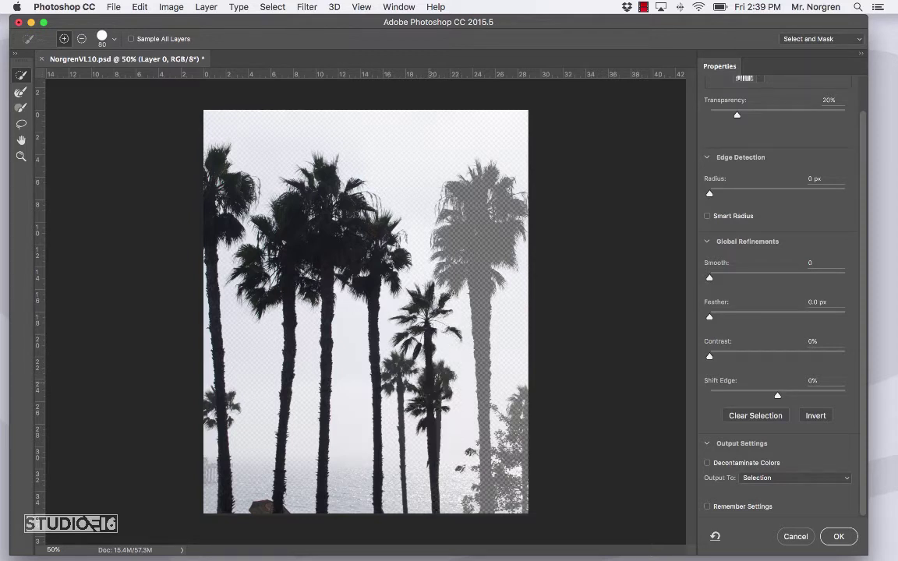
left_click(472, 258)
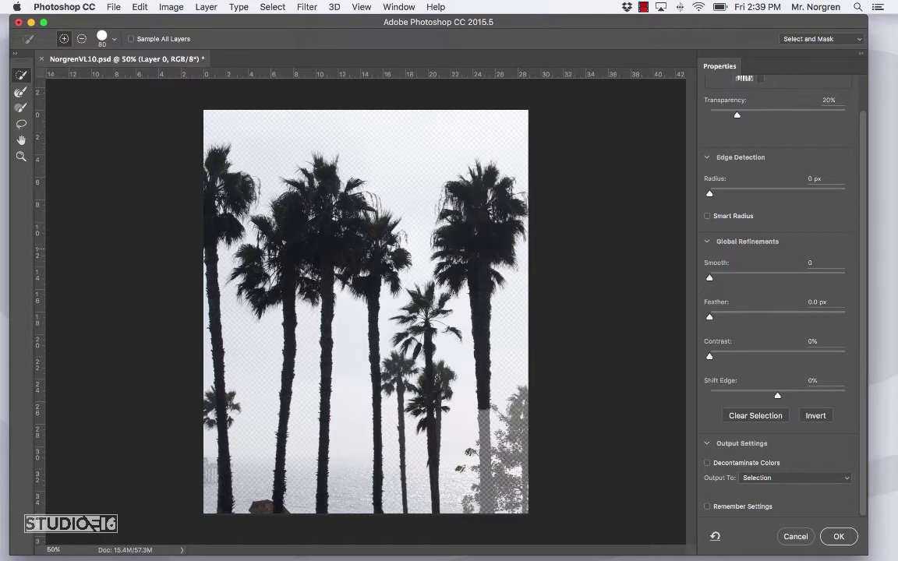
left_click(448, 390)
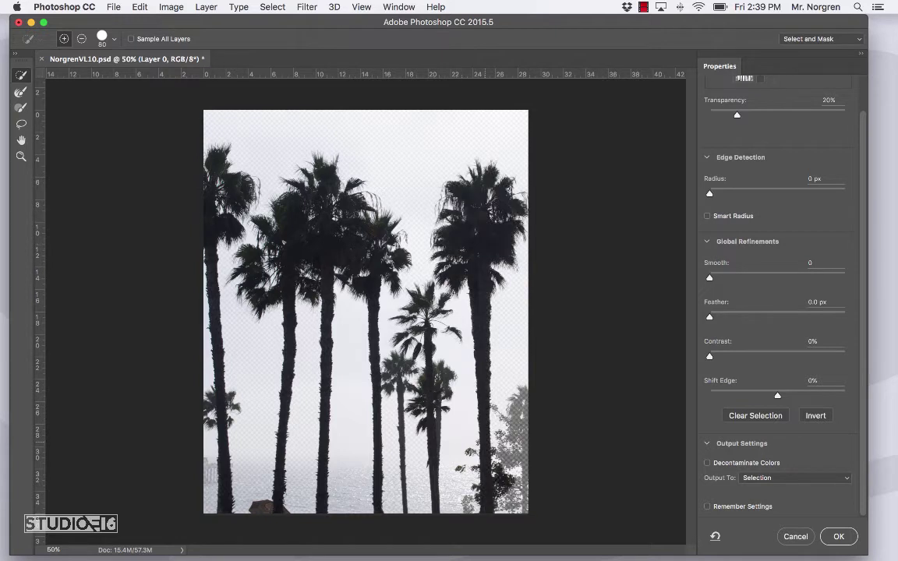
left_click(461, 405)
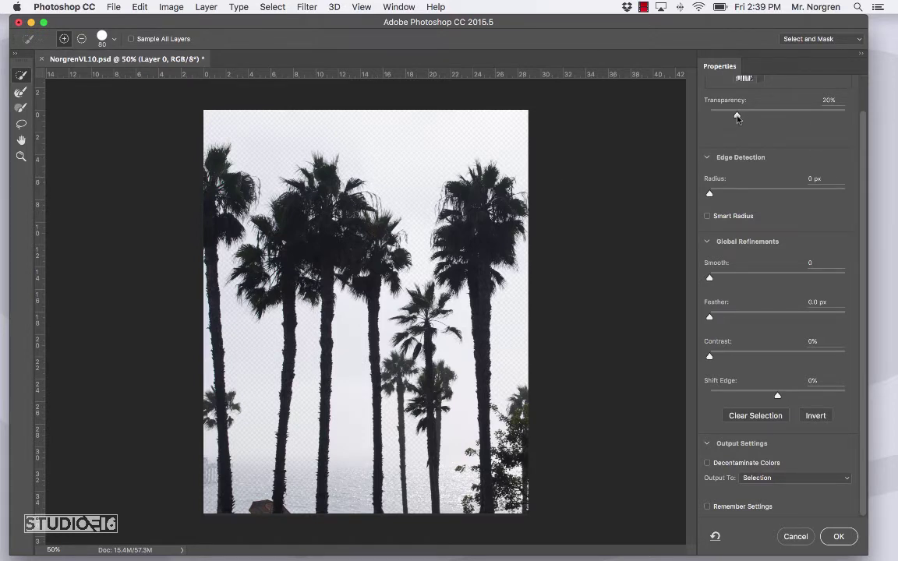
Set the preview transparency to 100% and subtract the patches of sky and water between the palm trunks from the selection
left_click_drag(738, 118, 848, 117)
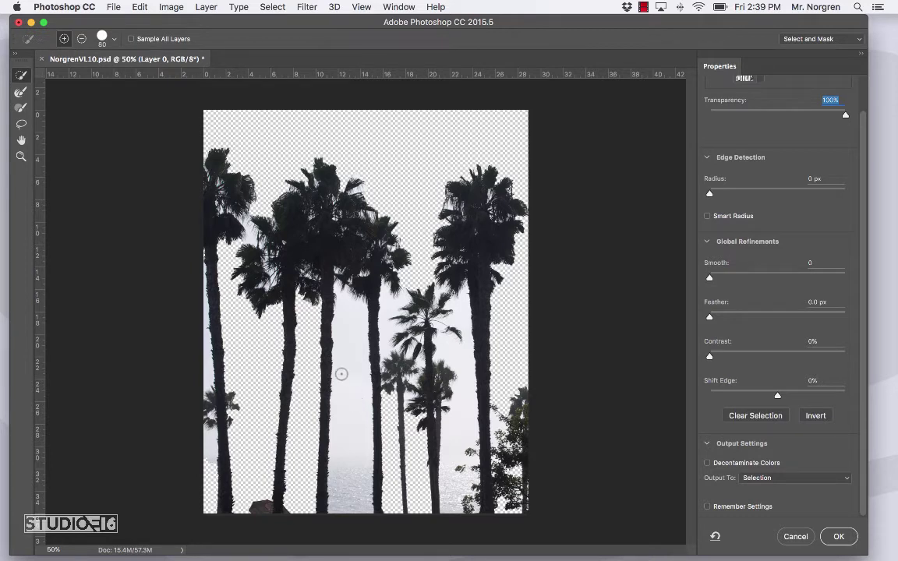
key("alt")
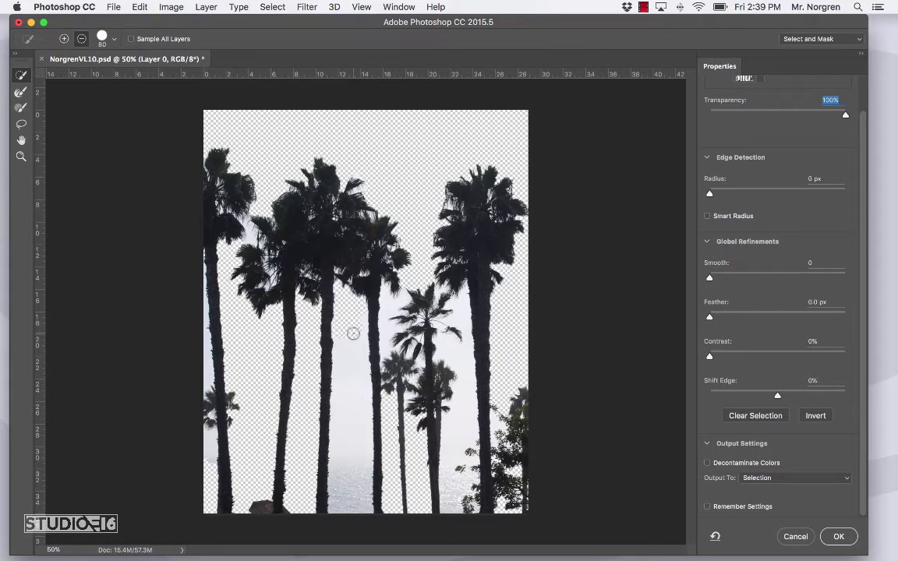
mouse_move(356, 347)
left_mouse_down()
mouse_move(351, 431)
mouse_move(362, 400)
mouse_move(361, 425)
mouse_move(362, 341)
mouse_move(365, 359)
left_mouse_up()
mouse_move(351, 277)
left_mouse_down()
mouse_move(448, 347)
mouse_move(447, 323)
mouse_move(401, 300)
mouse_move(463, 391)
left_mouse_up()
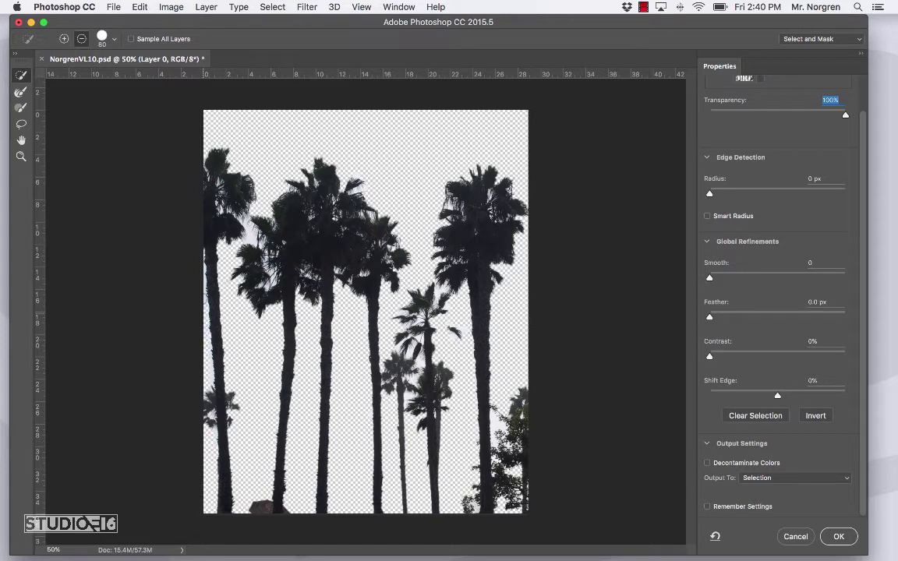
key("alt")
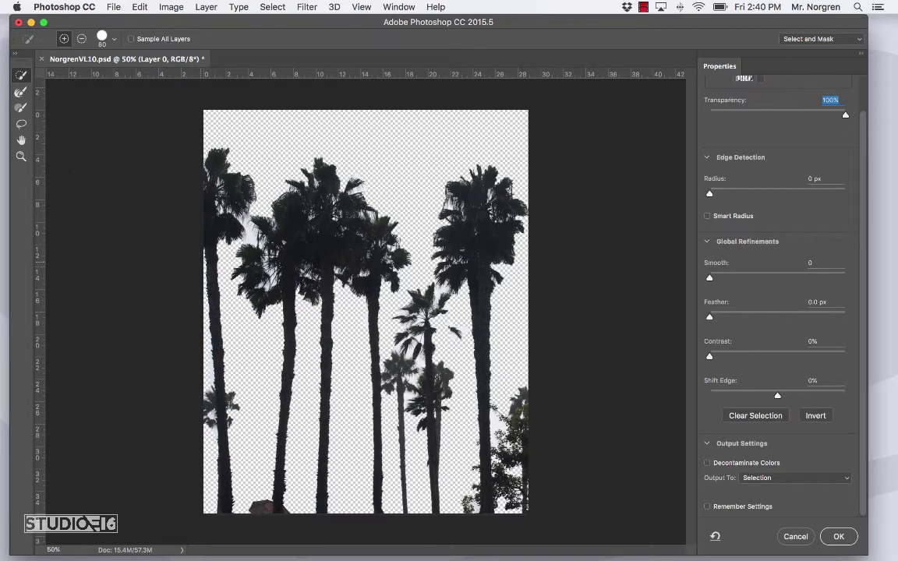
Activate the Refine Edge Brush, set the preview transparency to 21% and switch the view mode to Black & White
left_click(21, 94)
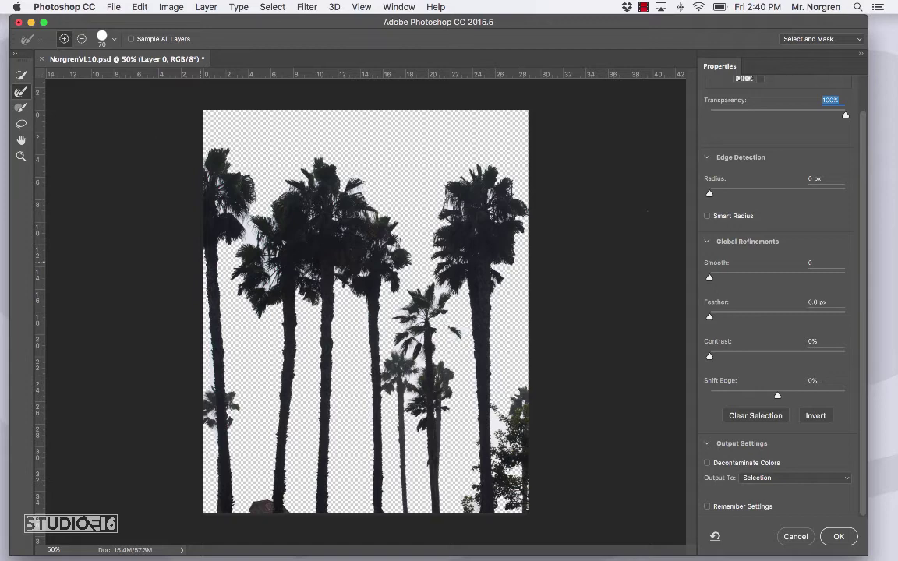
left_click_drag(846, 116, 739, 121)
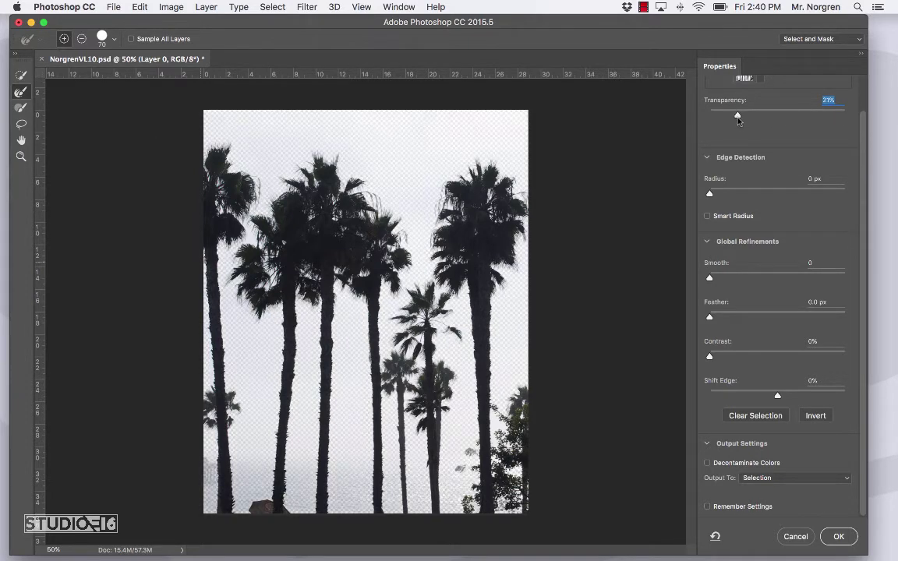
scroll(793, 132, "up", 2)
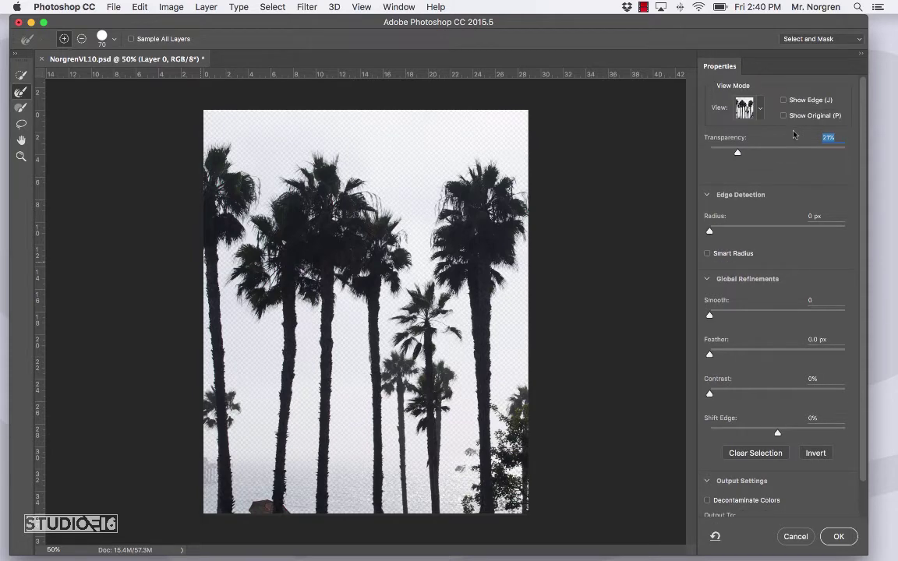
left_click(756, 114)
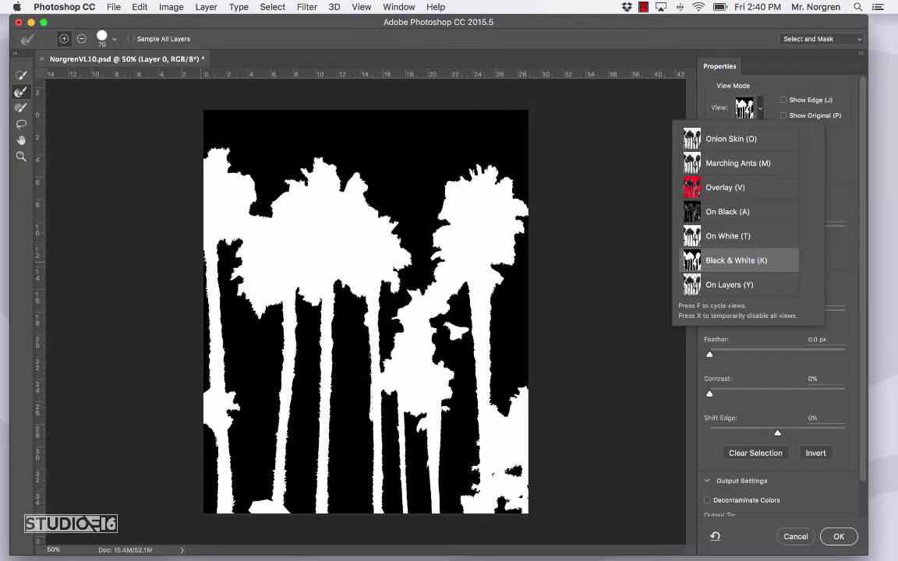
Enlarge the Refine Edge Brush to 125 and paint along the palm crowns and fronds to refine the selection edges
left_click(685, 103)
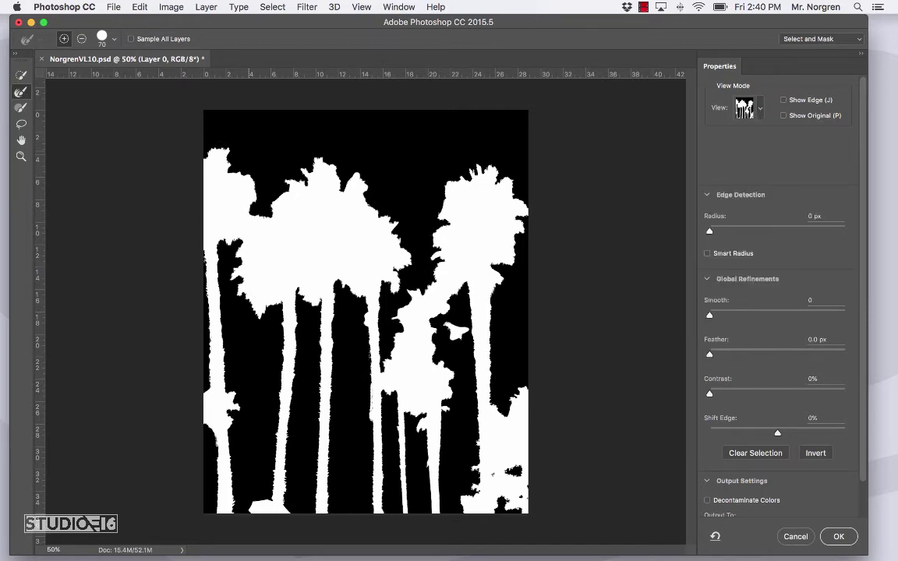
key("bracketright")
key("bracketright")
key("bracketright")
key("bracketright")
mouse_move(211, 156)
left_mouse_down()
mouse_move(195, 137)
mouse_move(204, 132)
mouse_move(226, 160)
left_mouse_up()
mouse_move(249, 180)
left_mouse_down()
mouse_move(228, 186)
mouse_move(275, 209)
left_mouse_up()
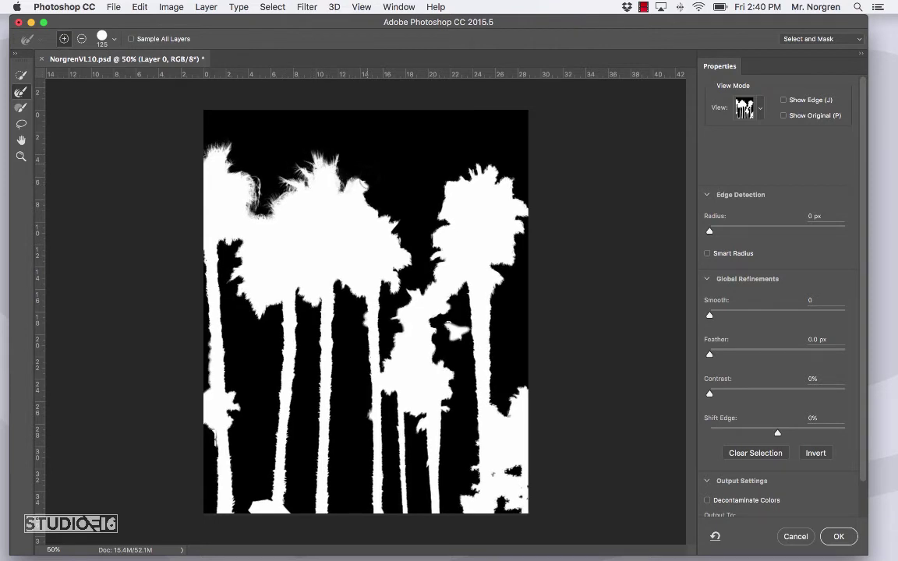
mouse_move(324, 165)
left_mouse_down()
mouse_move(336, 187)
mouse_move(386, 217)
left_mouse_up()
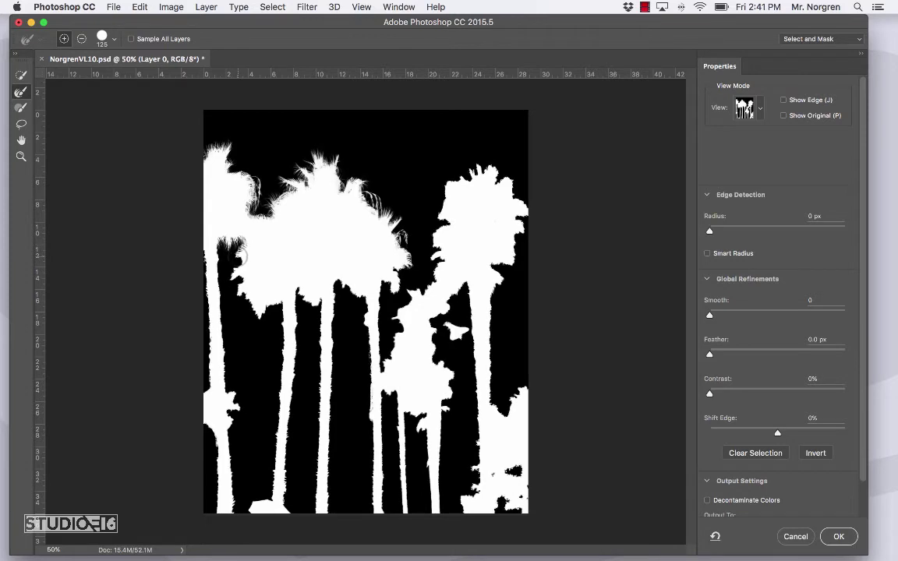
mouse_move(238, 257)
left_mouse_down()
mouse_move(254, 312)
mouse_move(311, 297)
mouse_move(295, 292)
mouse_move(324, 304)
mouse_move(337, 282)
mouse_move(365, 297)
mouse_move(383, 286)
mouse_move(414, 300)
mouse_move(402, 318)
mouse_move(429, 282)
mouse_move(442, 209)
mouse_move(460, 181)
mouse_move(493, 169)
mouse_move(523, 226)
mouse_move(510, 260)
mouse_move(492, 269)
mouse_move(485, 315)
mouse_move(493, 316)
mouse_move(483, 203)
mouse_move(445, 367)
mouse_move(416, 328)
mouse_move(382, 369)
mouse_move(428, 326)
mouse_move(385, 293)
mouse_move(428, 353)
mouse_move(399, 335)
mouse_move(422, 426)
mouse_move(364, 365)
mouse_move(440, 396)
left_mouse_up()
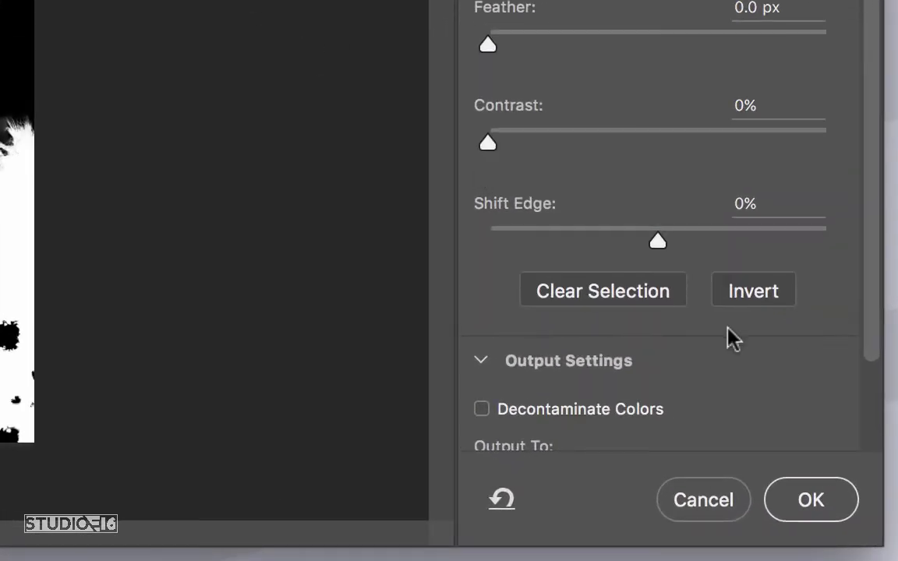
Keep the refinement's output set to Selection and apply Select and Mask
scroll(629, 317, "down", 3)
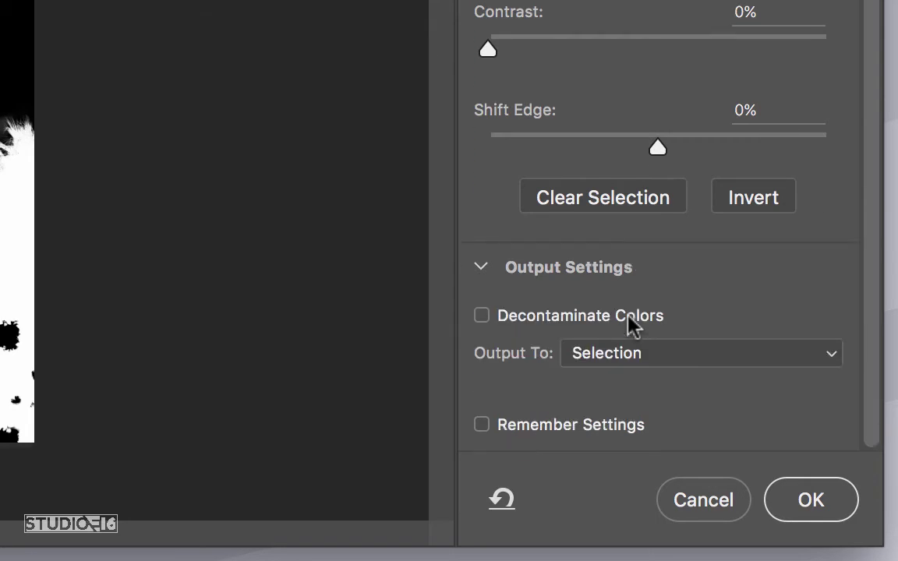
left_click(663, 353)
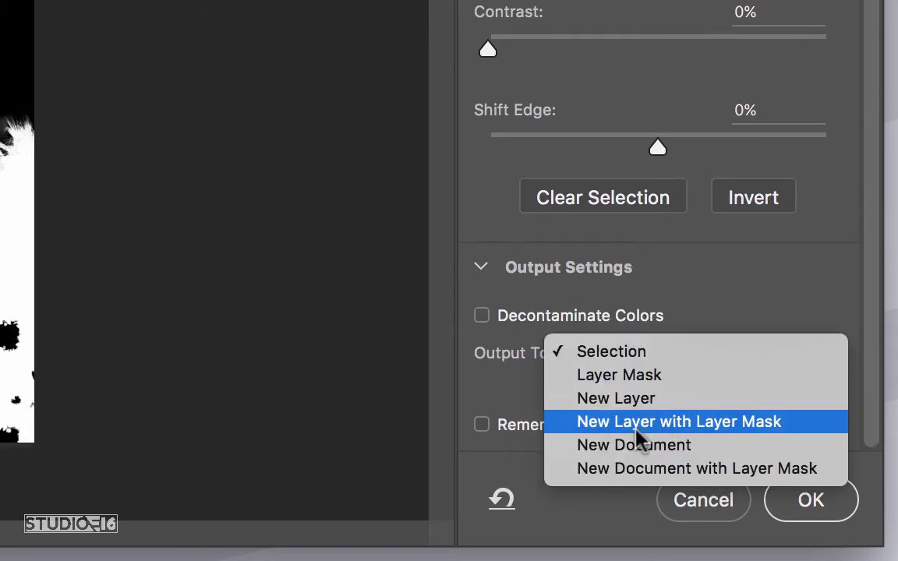
left_click(613, 352)
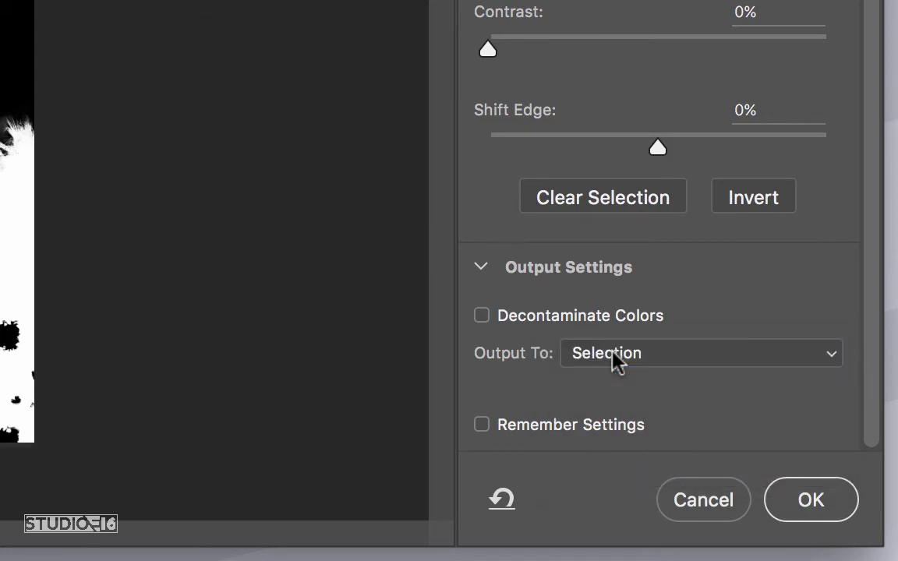
left_click(811, 501)
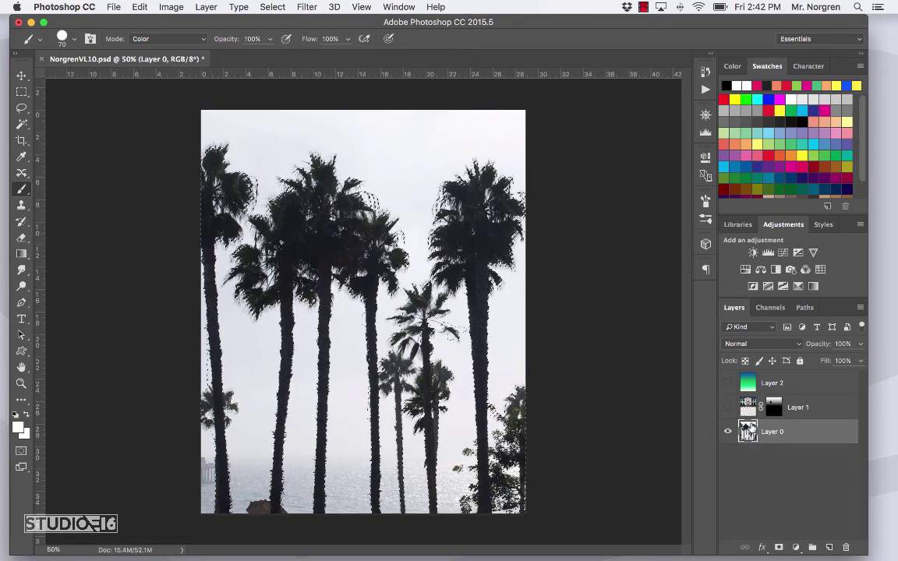
Show Layer 1 and Layer 2, fill the palm selection with black on Layer 1's mask, and deselect
left_click(729, 407)
left_click(728, 383)
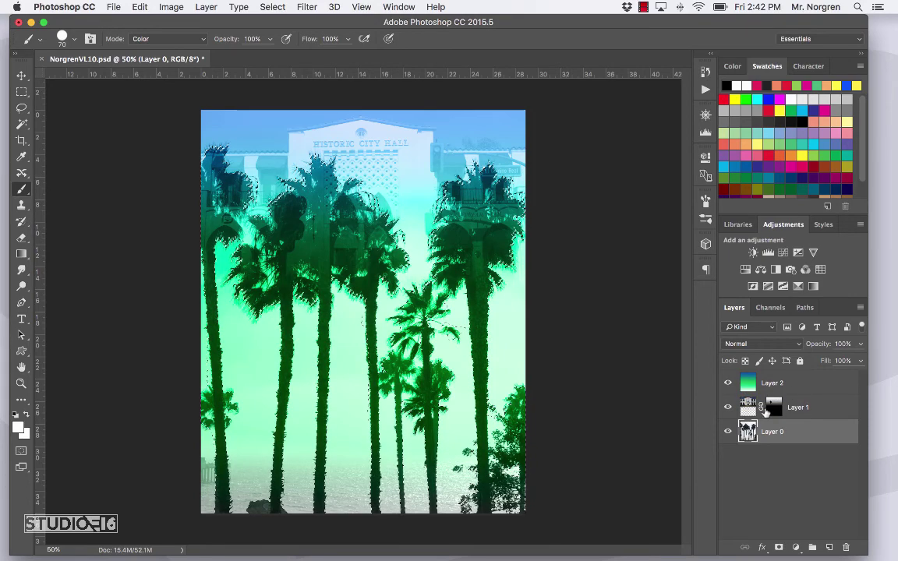
left_click(776, 409)
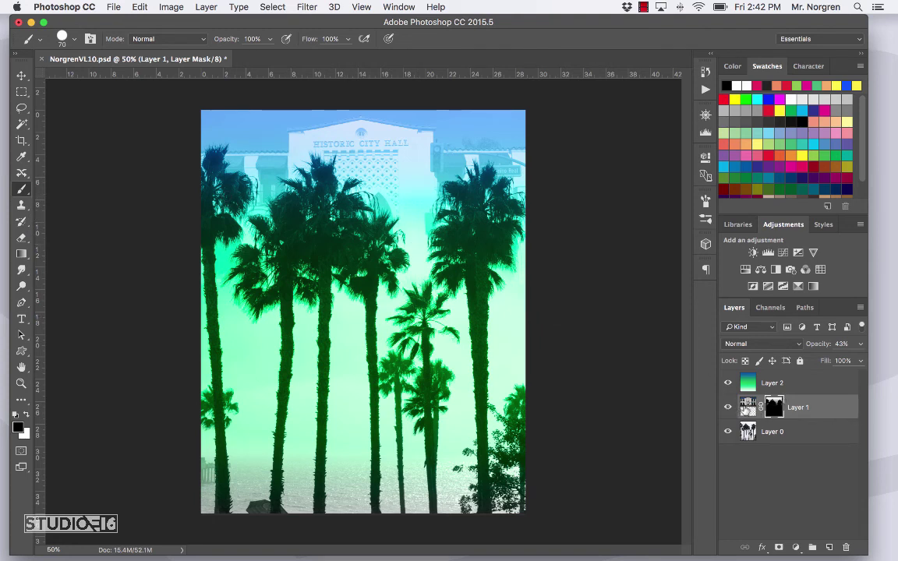
Set the opacity of the building photo on Layer 1 to 70% and make its layer mask active
key("super+2")
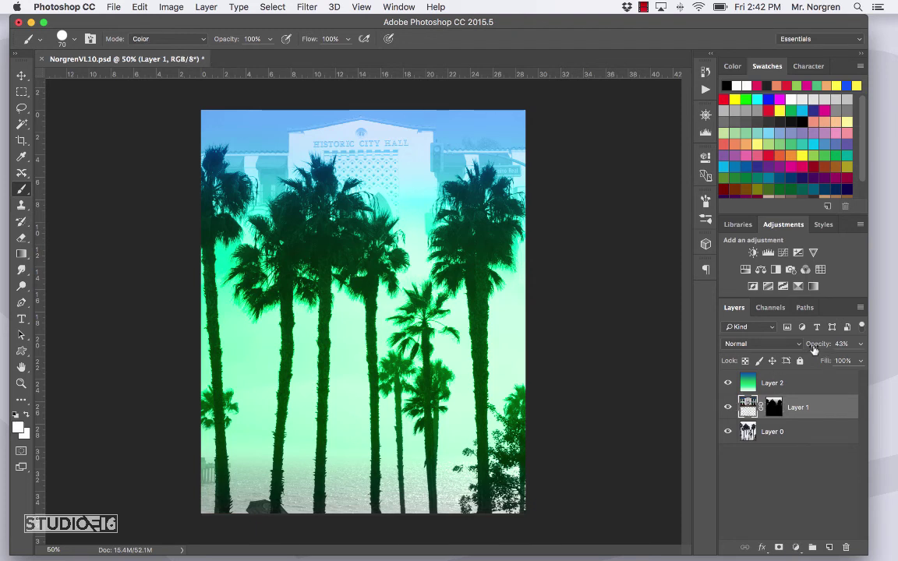
left_click_drag(814, 349, 857, 354)
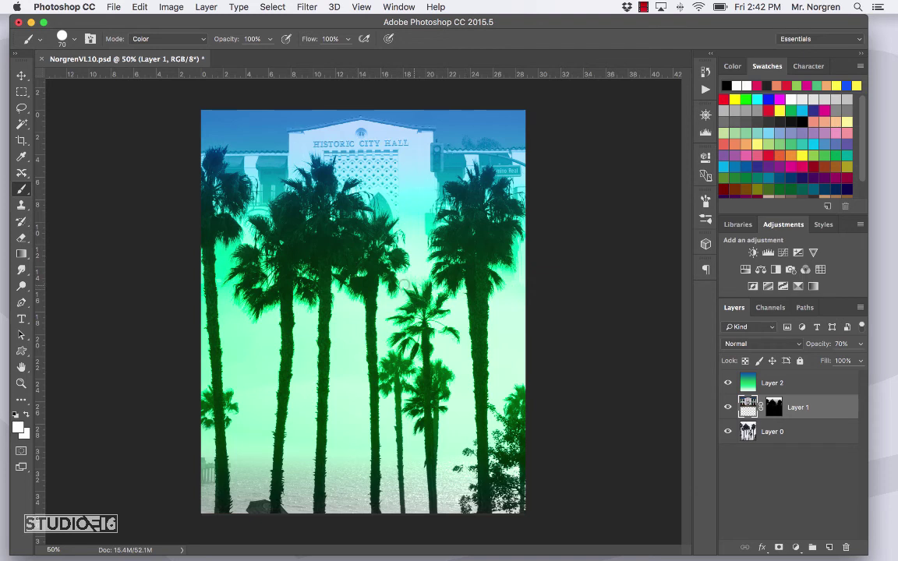
left_click(775, 408)
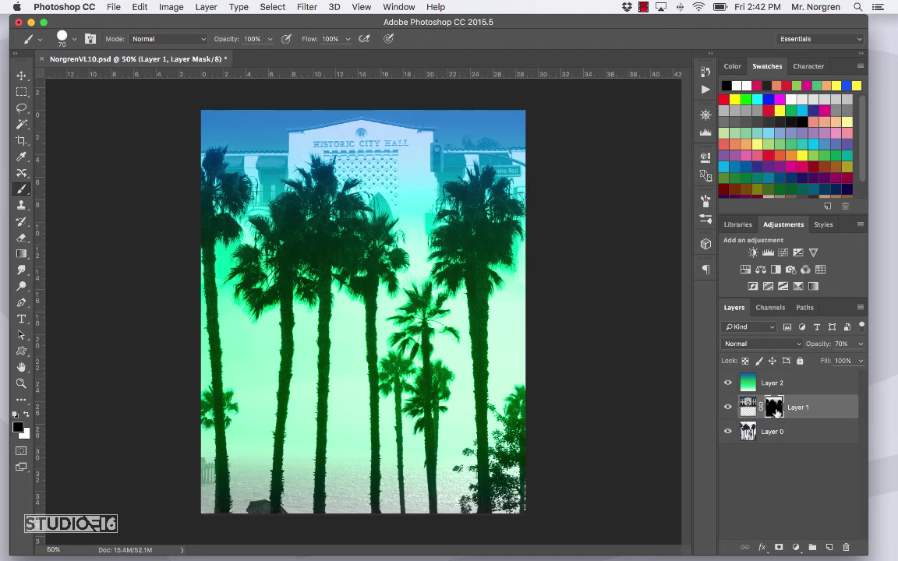